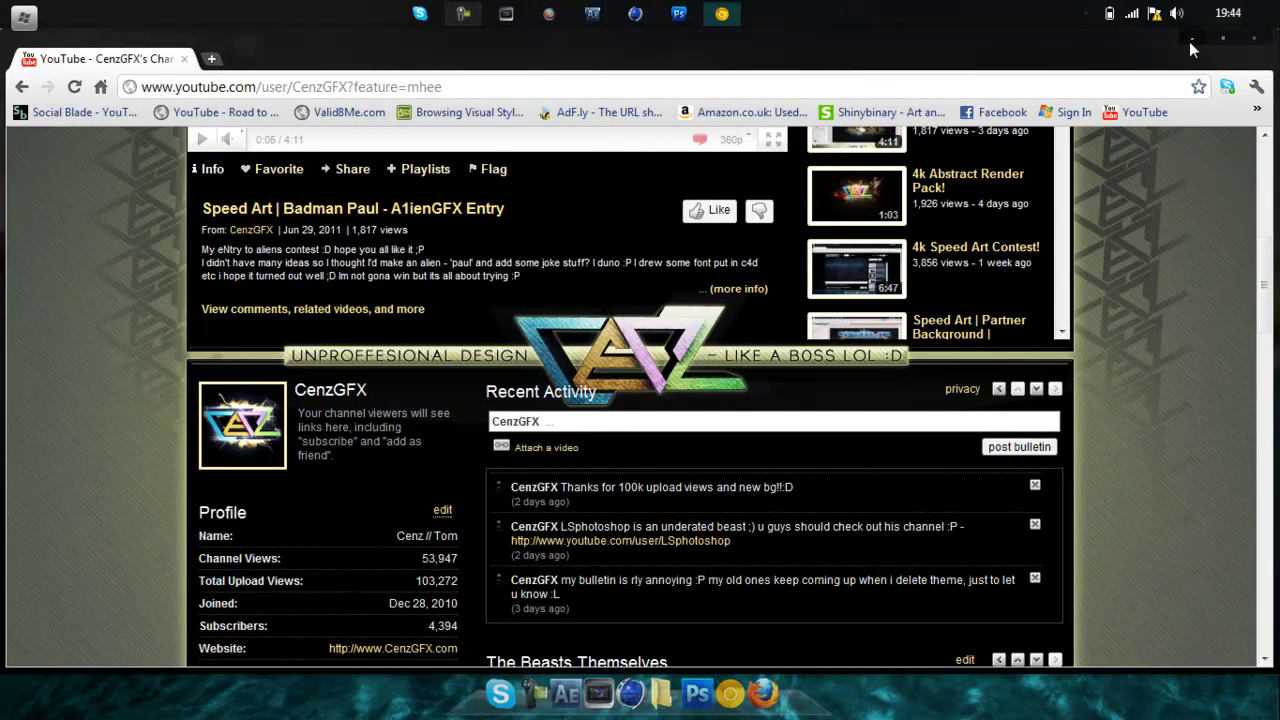
# Minimize the Chrome window showing the CenzGFX YouTube channel page
pyautogui.click(1222, 38)
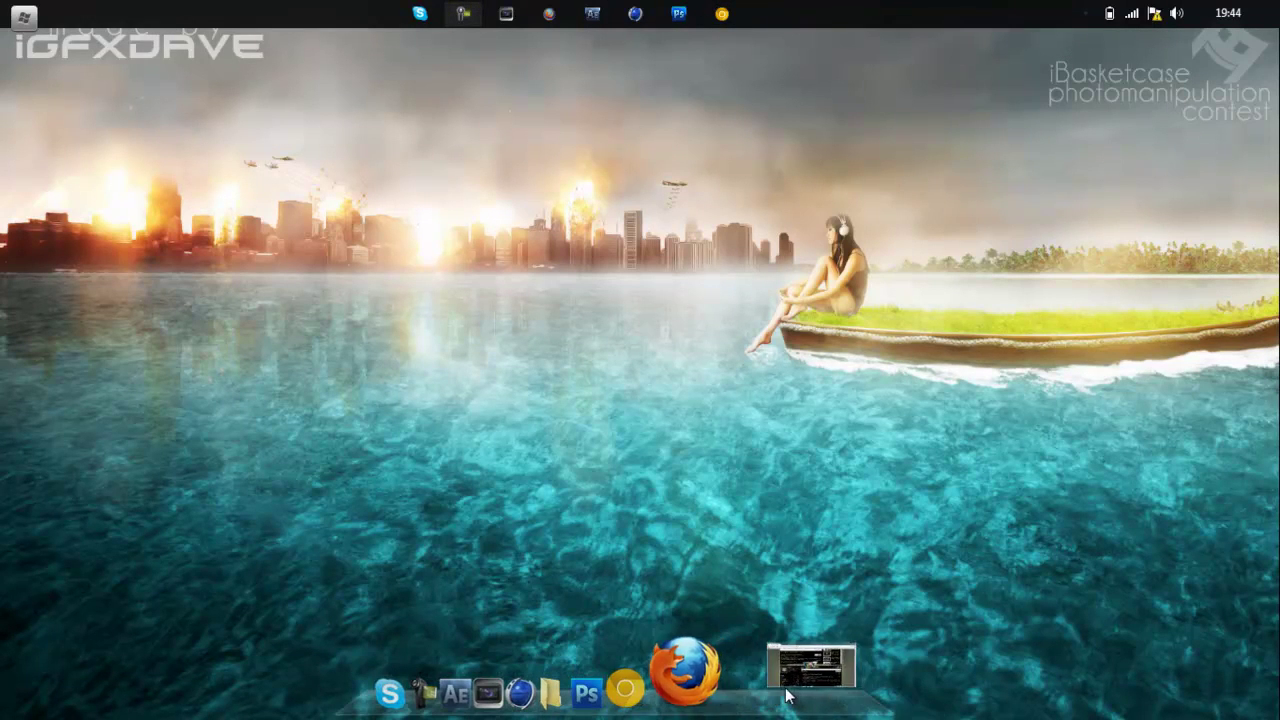
# Toggle the Start menu and hide the desktop icons and fences by double-clicking the desktop
pyautogui.click(24, 14)
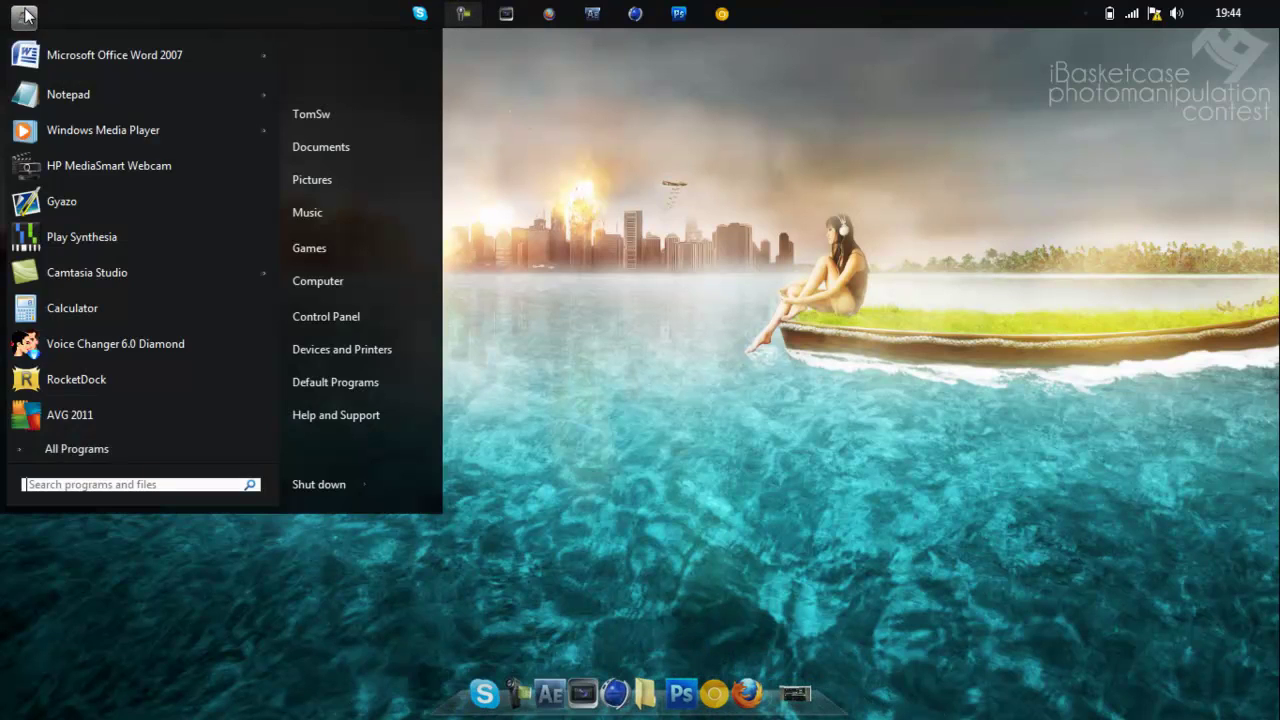
pyautogui.click(24, 14)
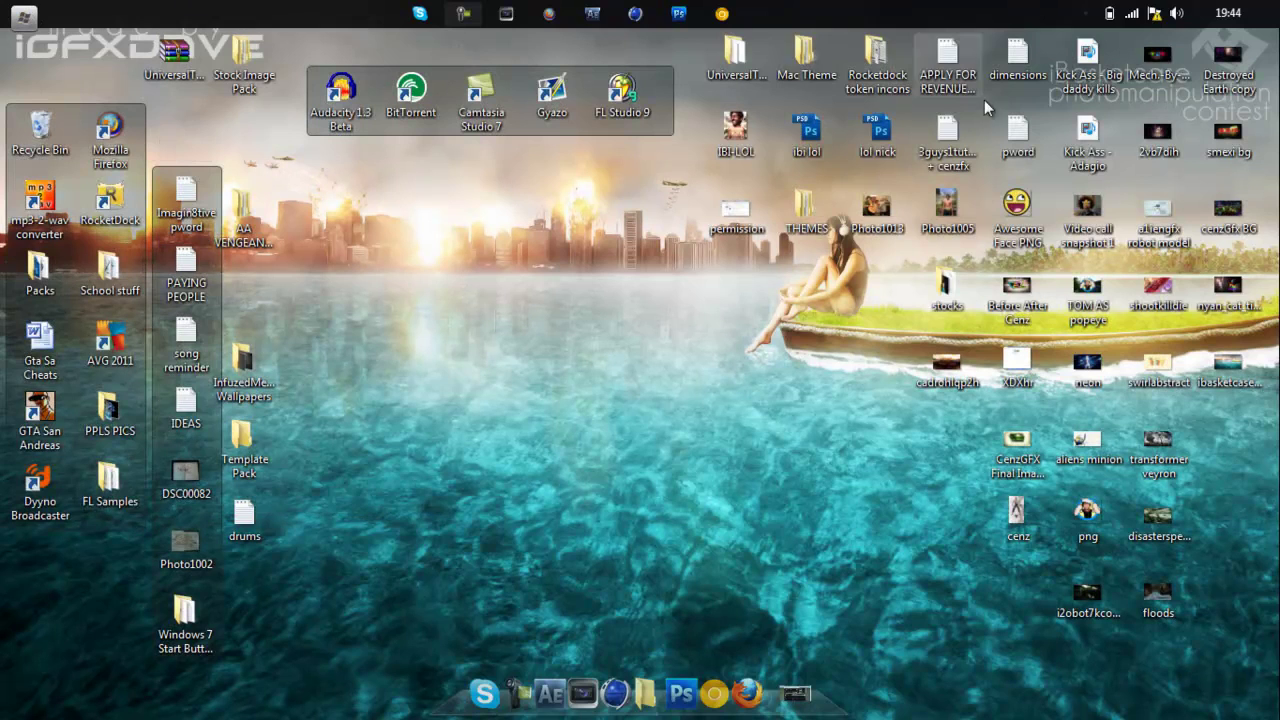
pyautogui.doubleClick(731, 318)
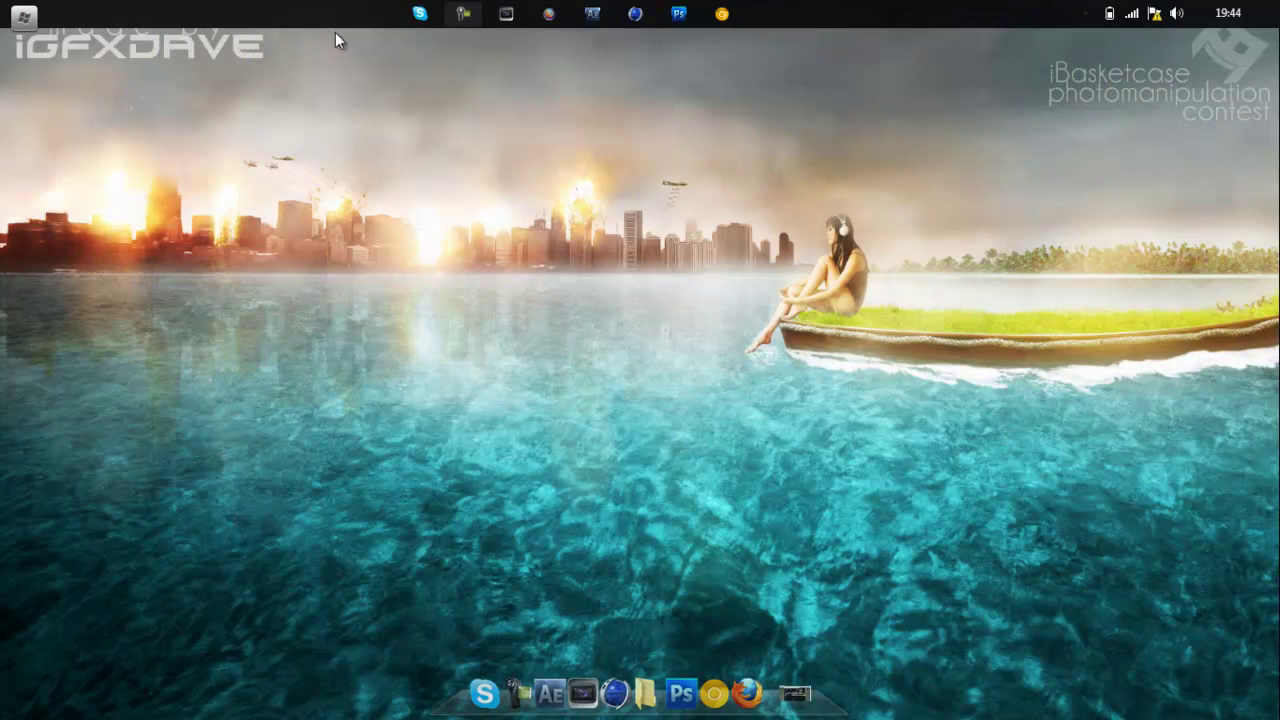
pyautogui.click(24, 16)
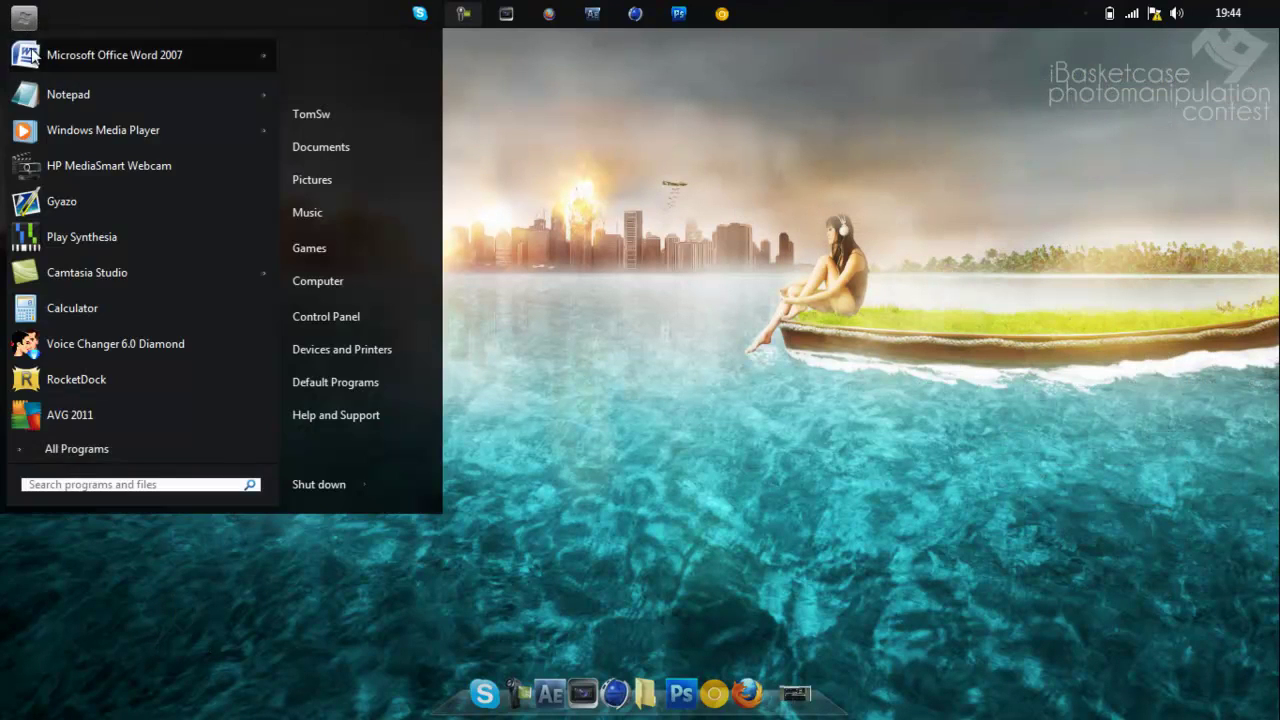
pyautogui.click(24, 16)
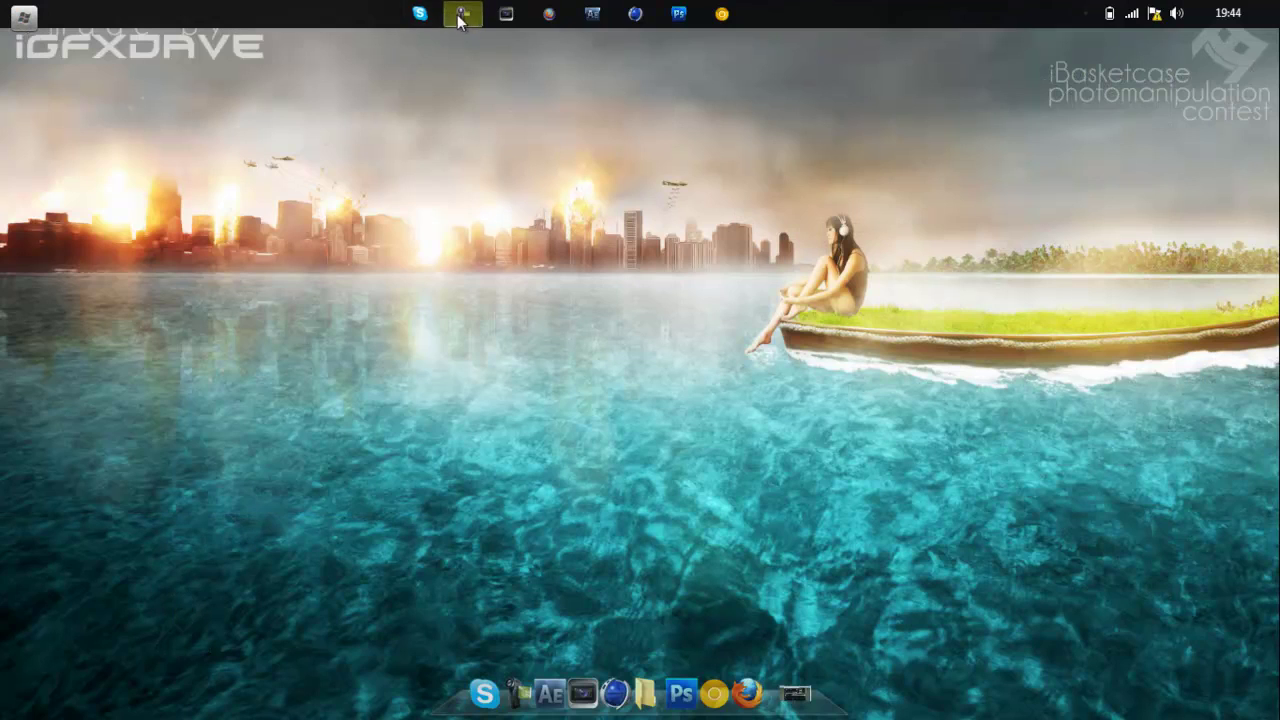
pyautogui.moveTo(463, 14)
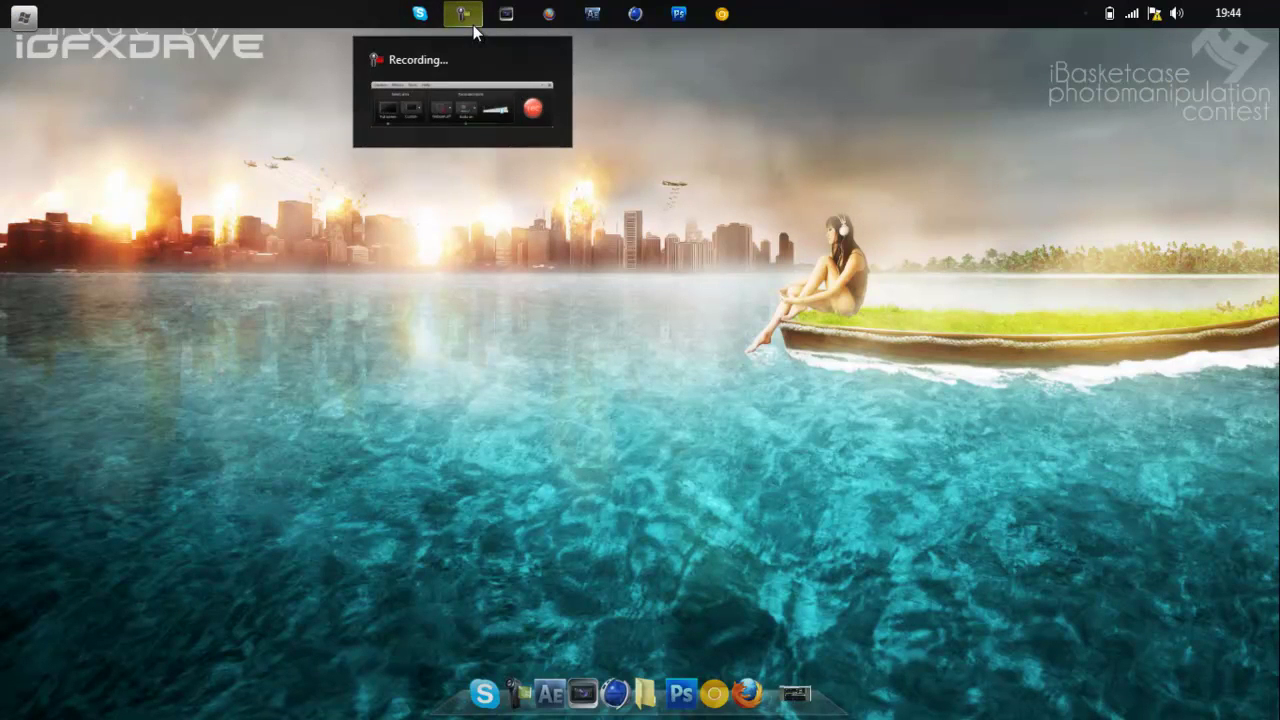
# Bring up the desktop context menu containing Personalize
pyautogui.click(461, 15)
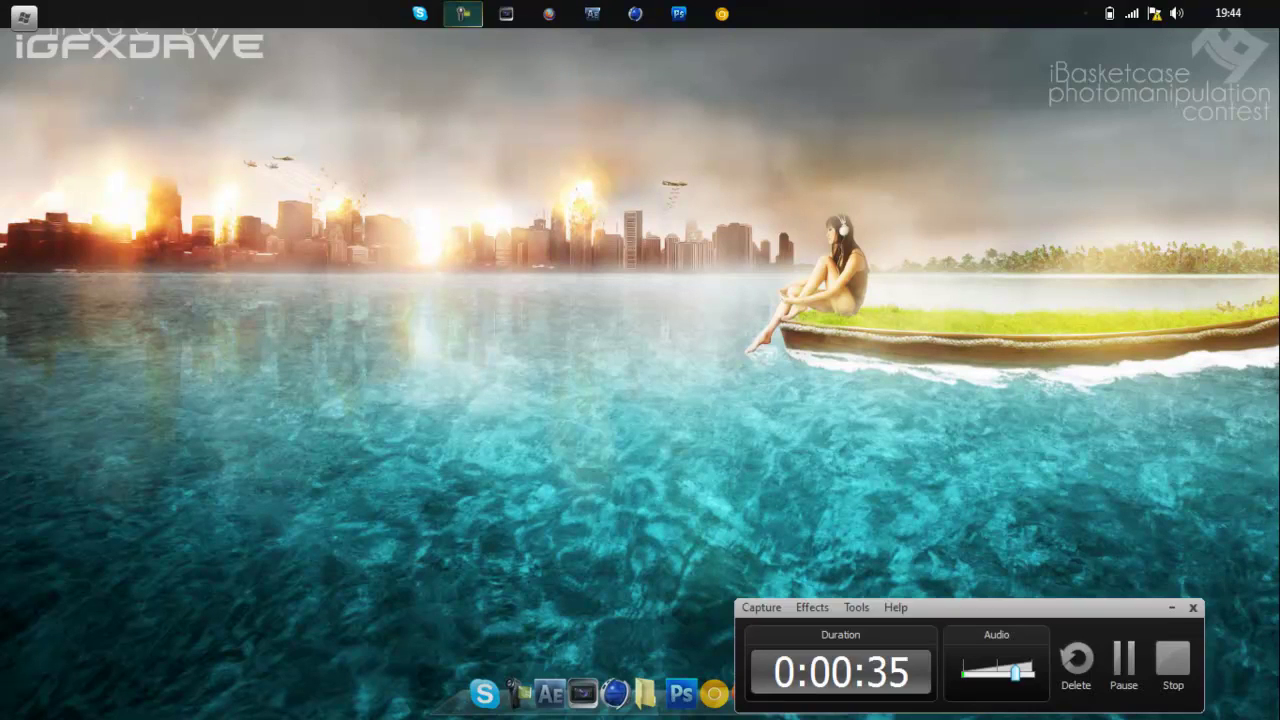
pyautogui.click(1171, 607)
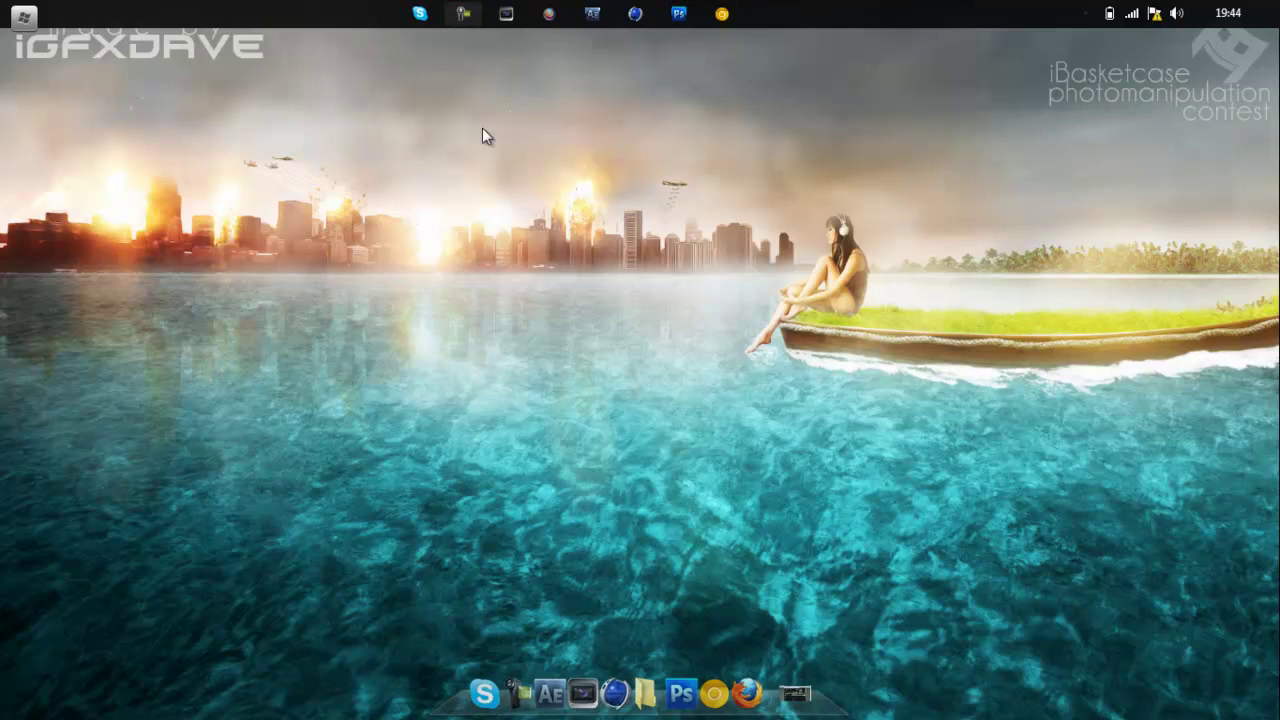
pyautogui.rightClick(558, 222)
# Open Personalization and apply the installed Leopard OSX theme
pyautogui.click(618, 475)
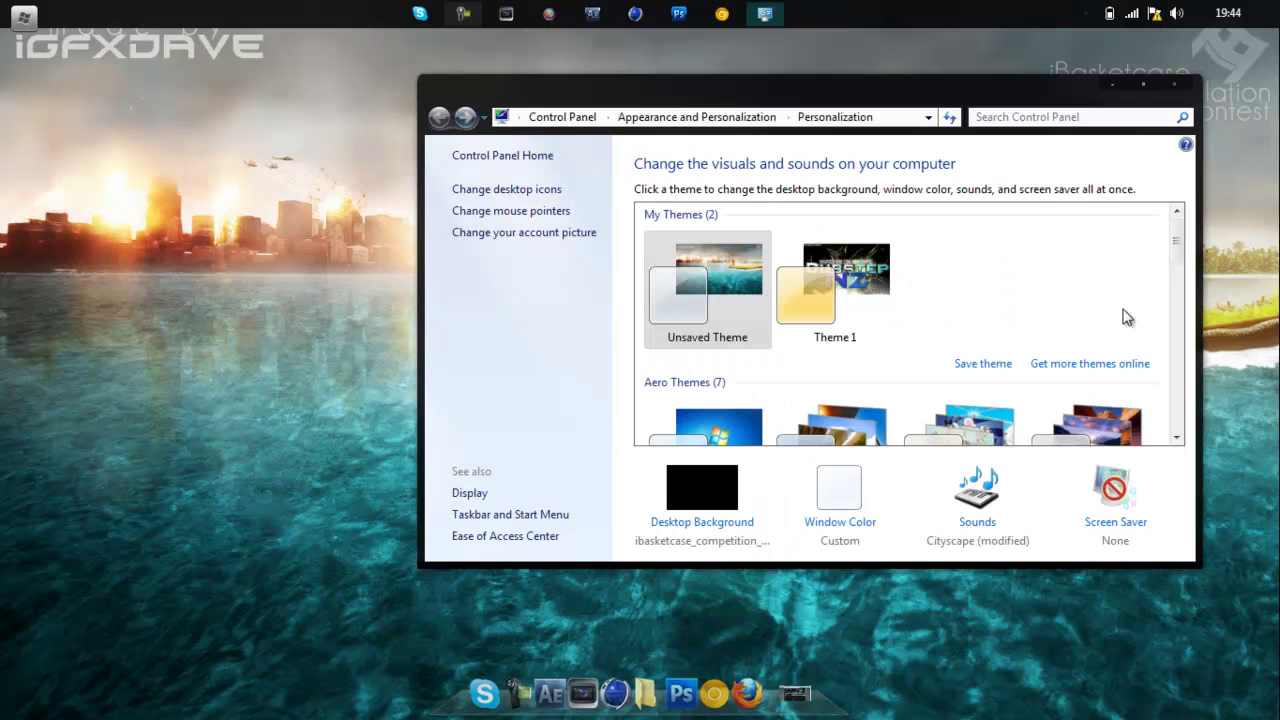
pyautogui.moveTo(1176, 241); pyautogui.dragTo(1190, 345)
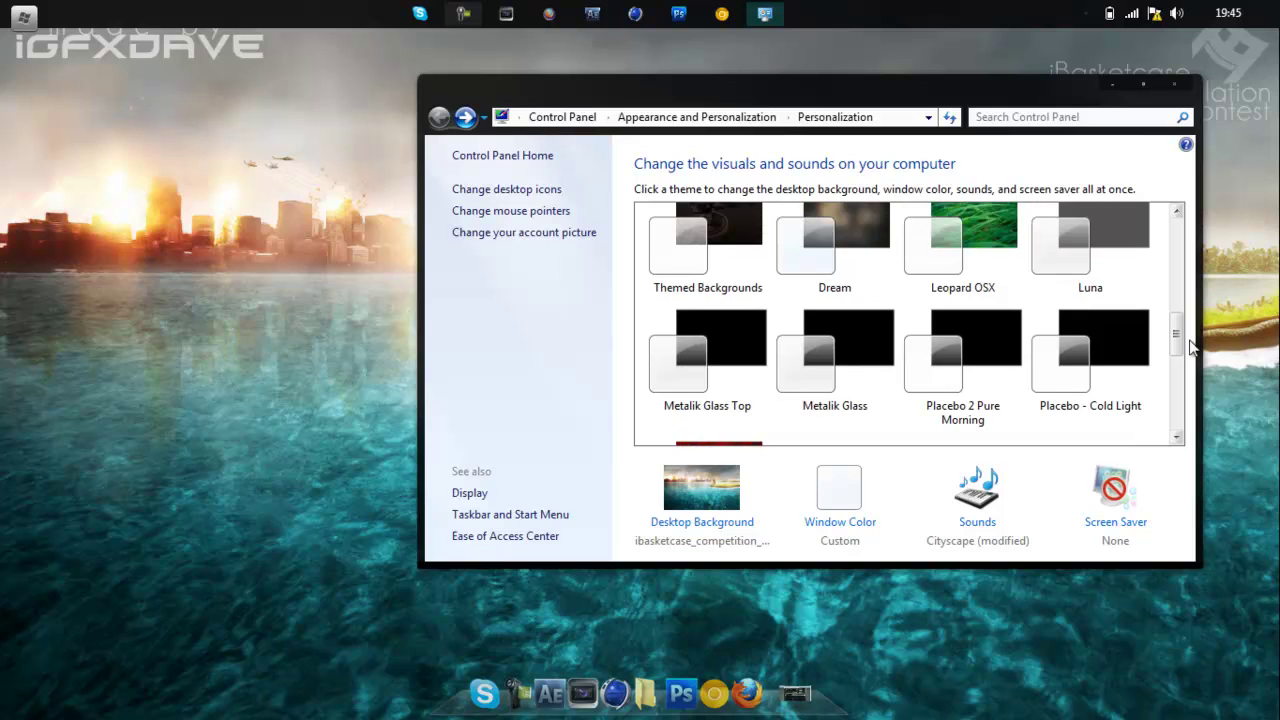
pyautogui.click(958, 264)
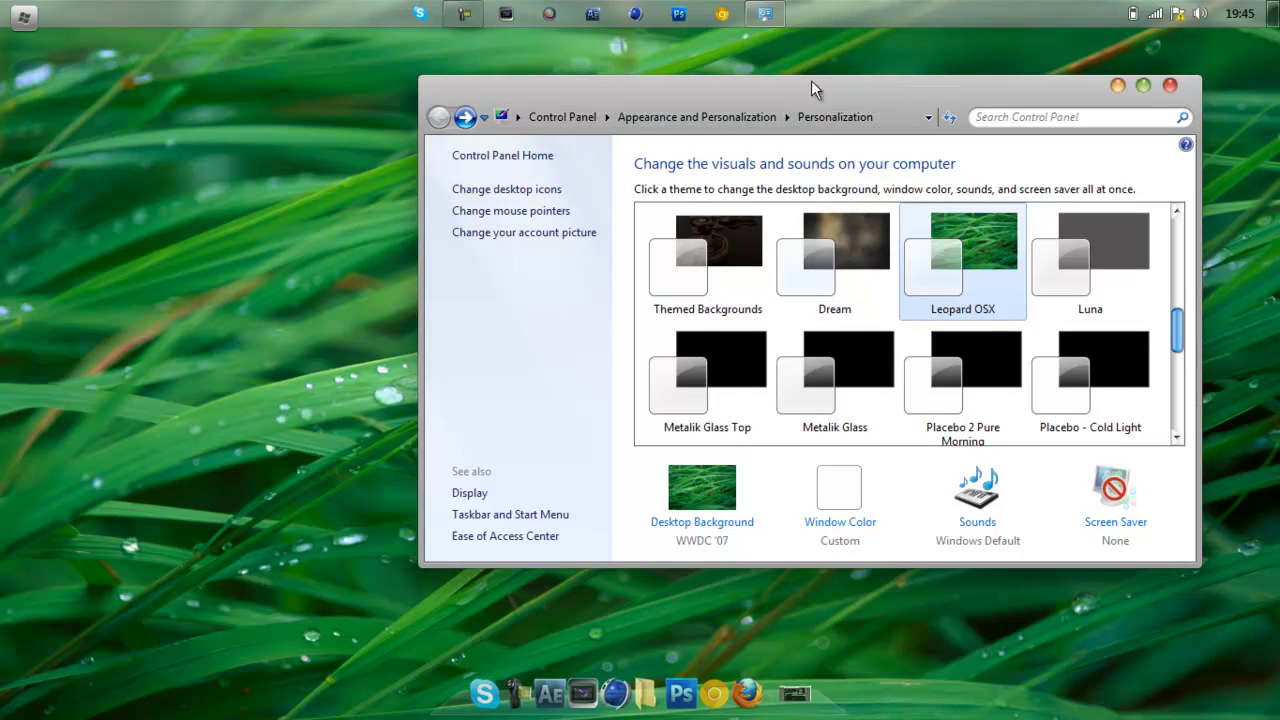
# Preview the Leopard look in the Start menu and user folder, then close Personalization
pyautogui.click(1118, 86)
pyautogui.click(22, 16)
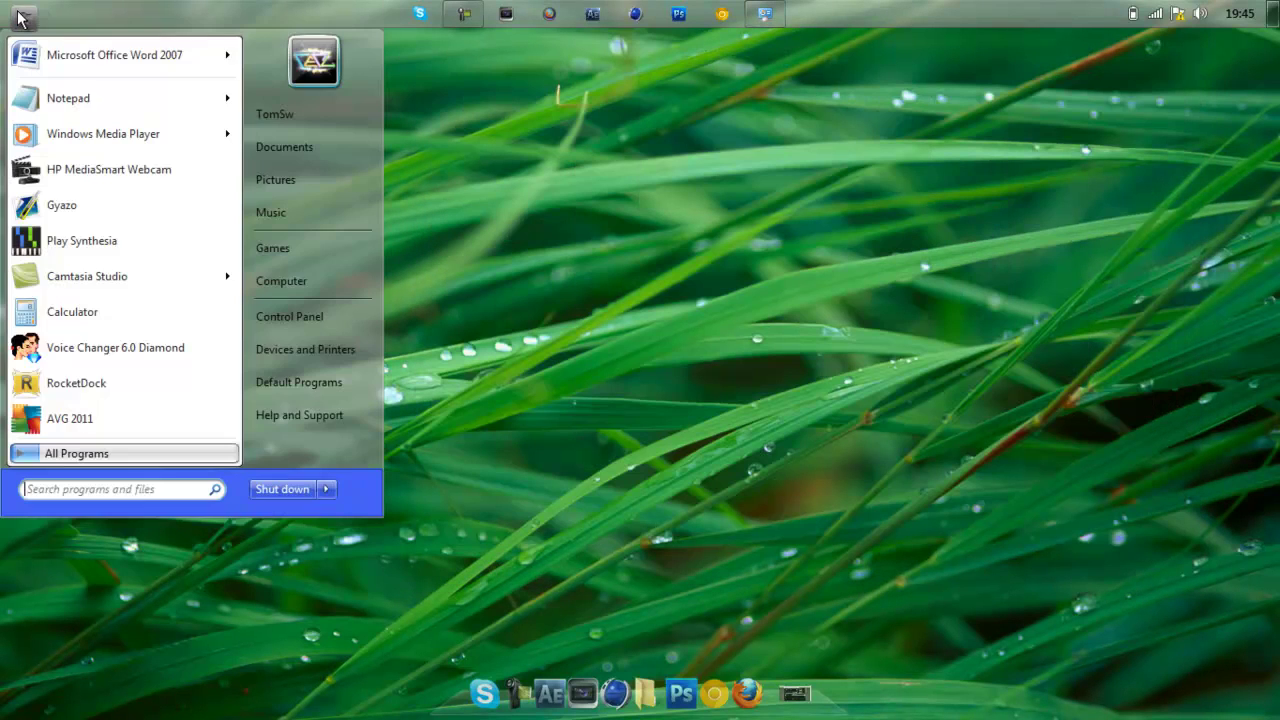
pyautogui.click(340, 116)
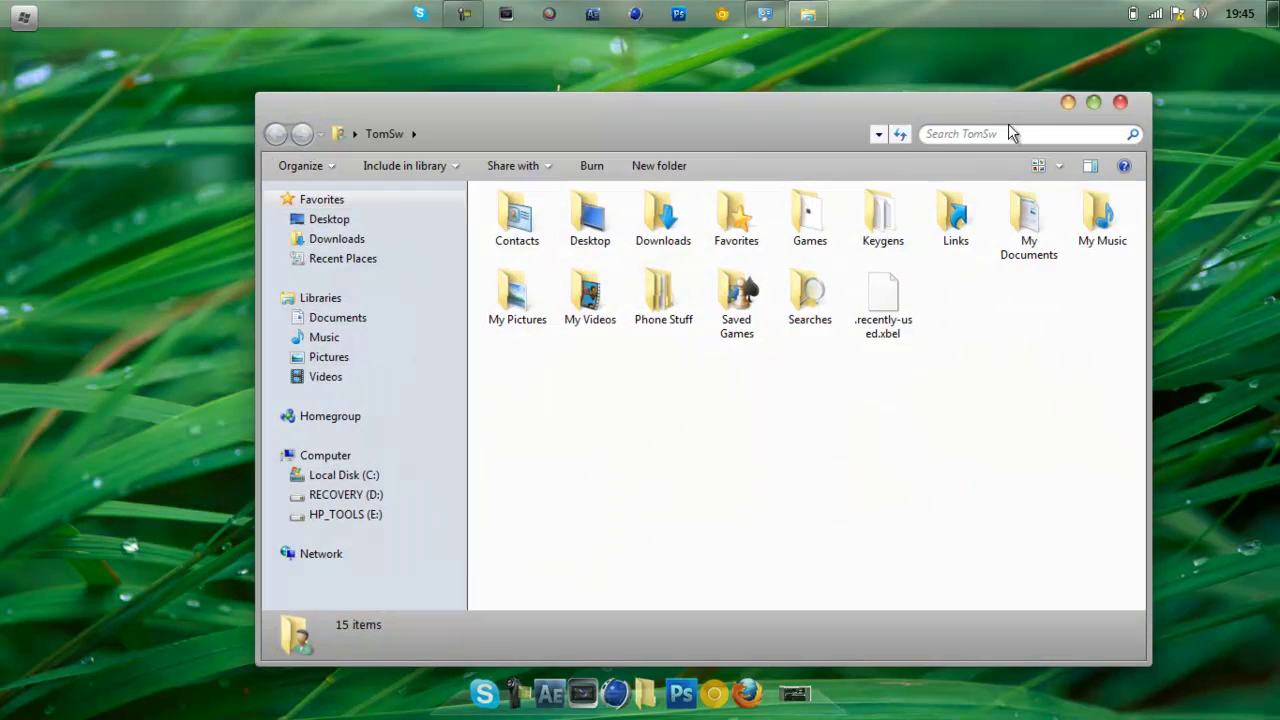
pyautogui.click(1122, 104)
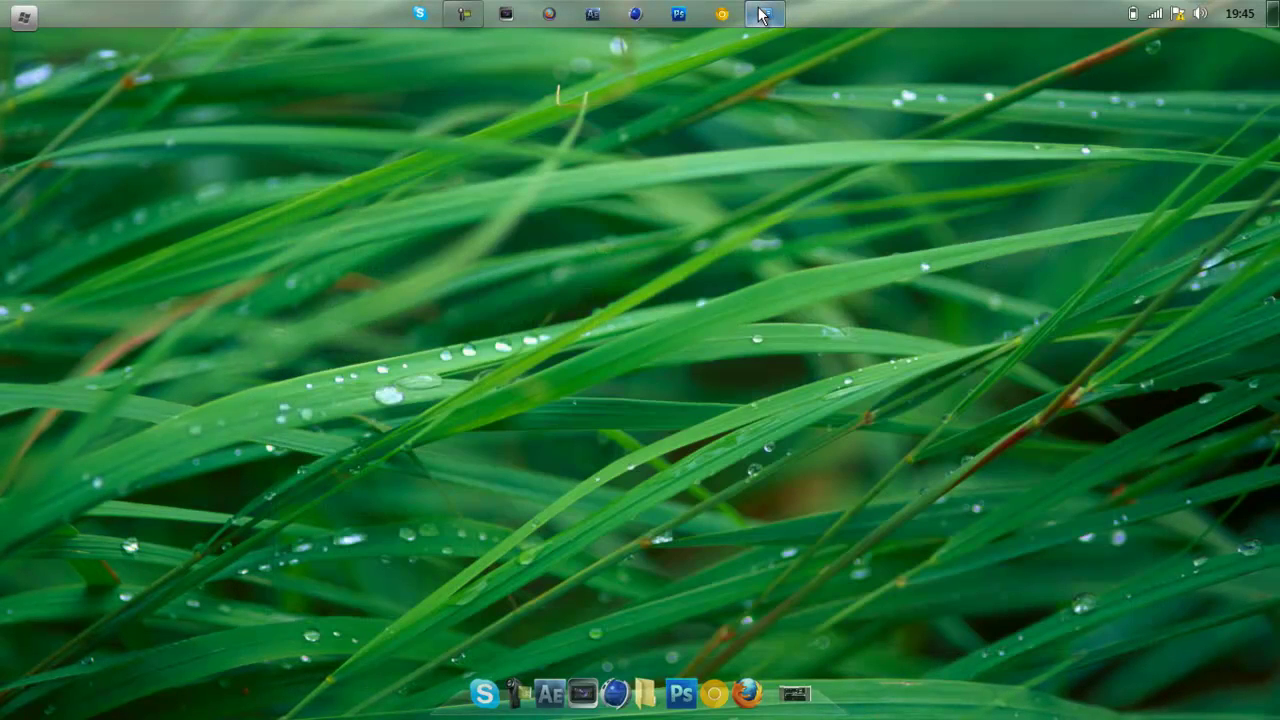
pyautogui.click(760, 14)
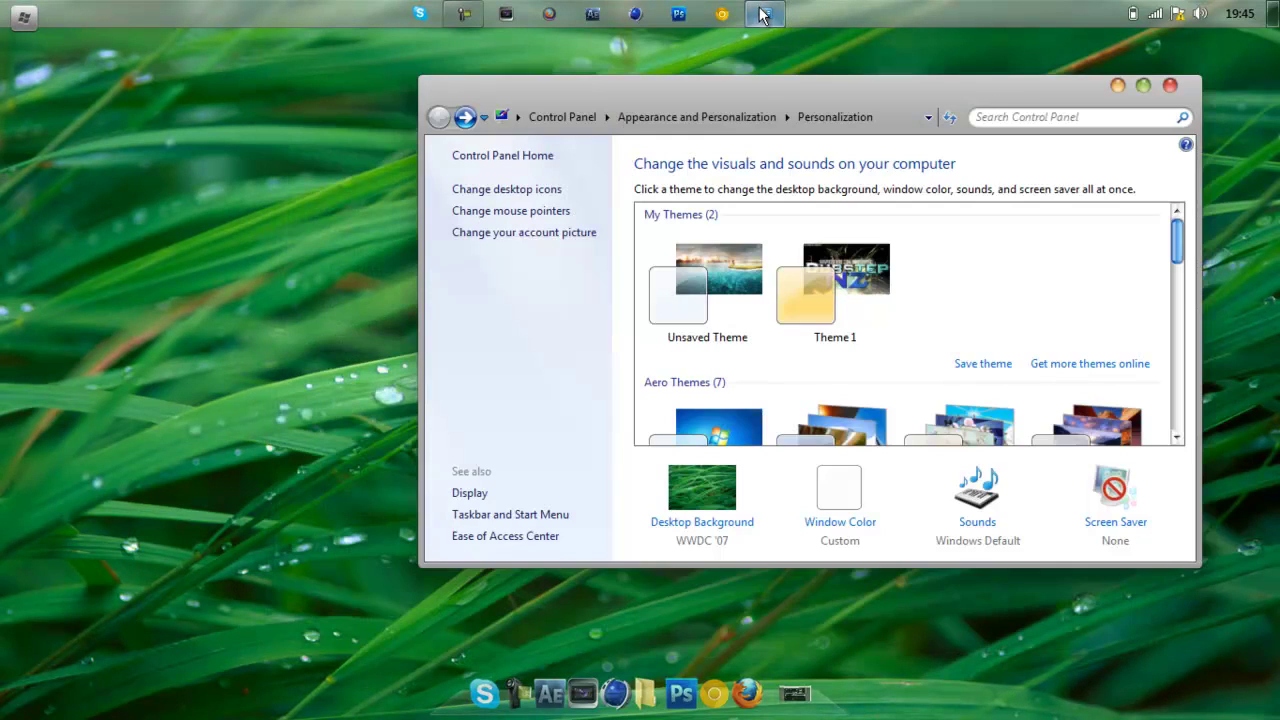
pyautogui.click(1171, 86)
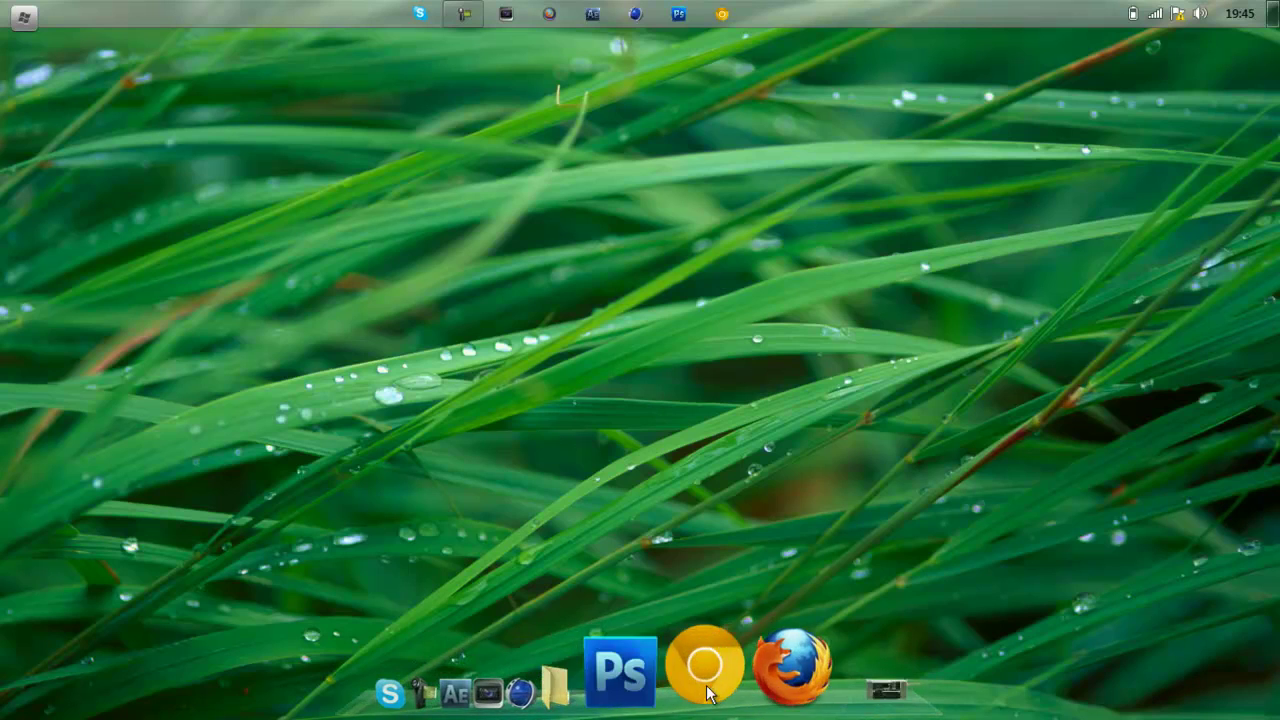
pyautogui.rightClick(509, 692)
pyautogui.click(581, 582)
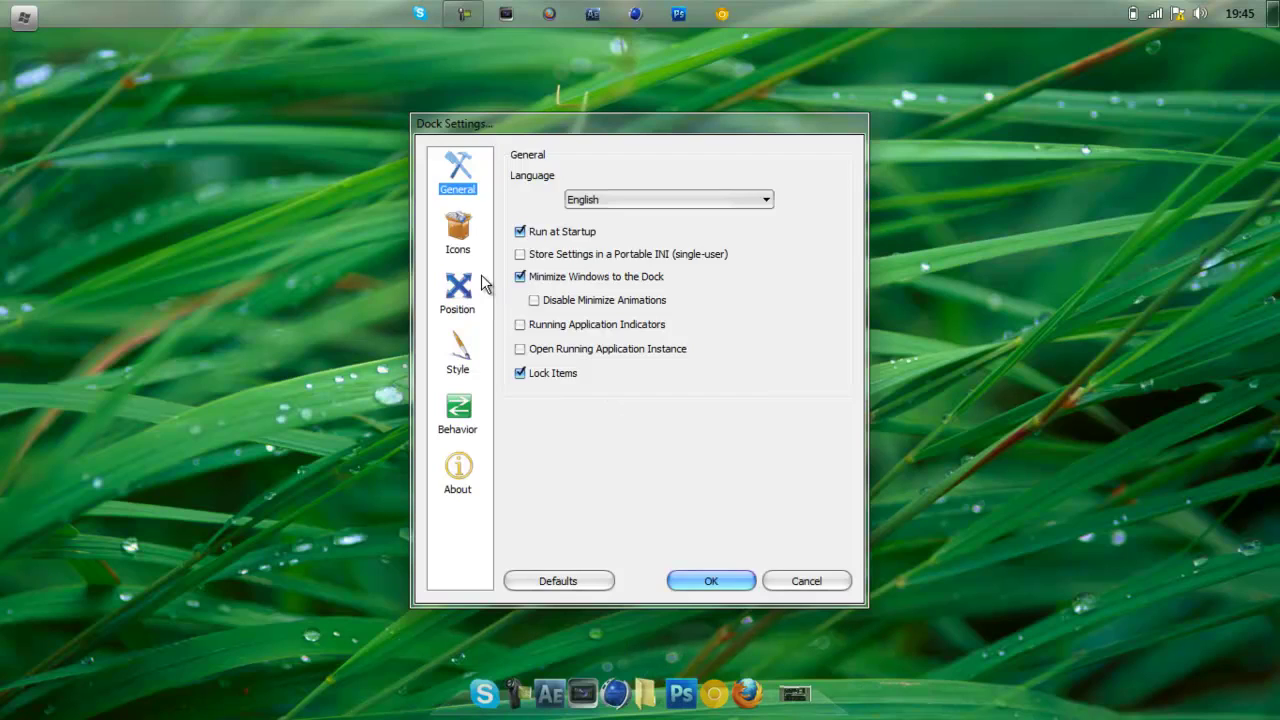
pyautogui.click(457, 295)
pyautogui.click(457, 232)
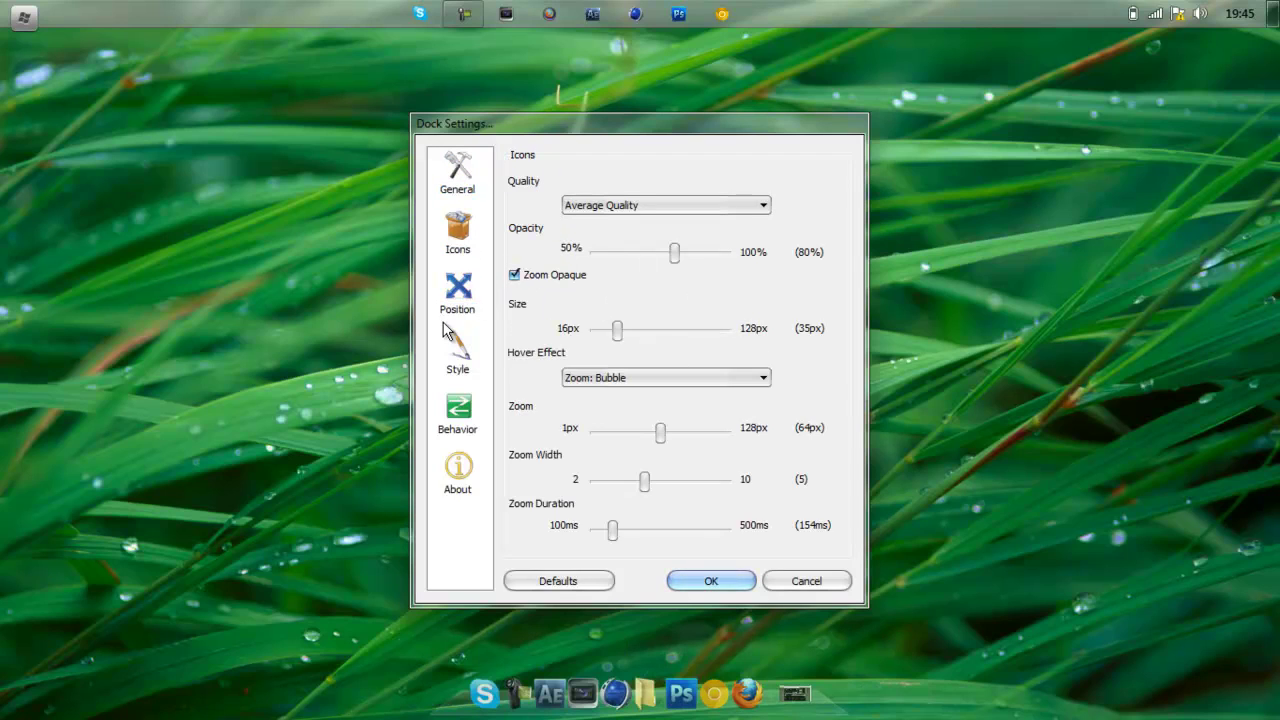
pyautogui.click(457, 292)
pyautogui.click(457, 350)
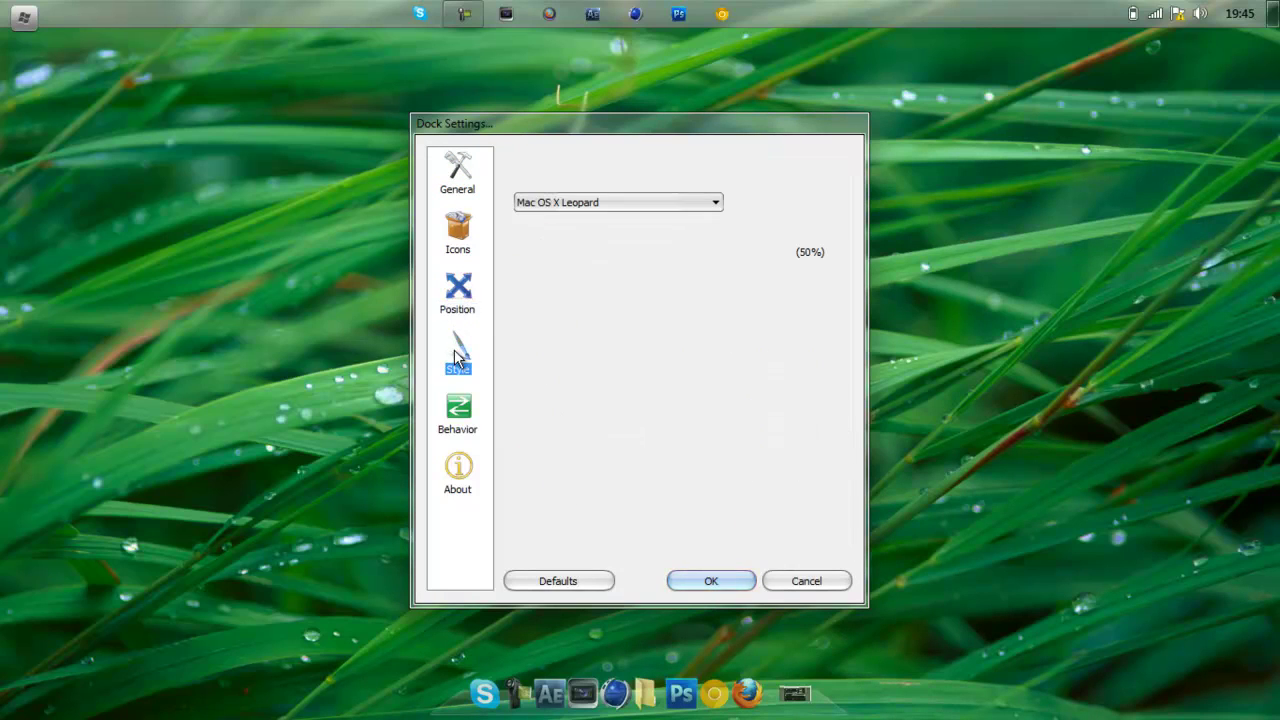
pyautogui.click(594, 204)
pyautogui.click(561, 304)
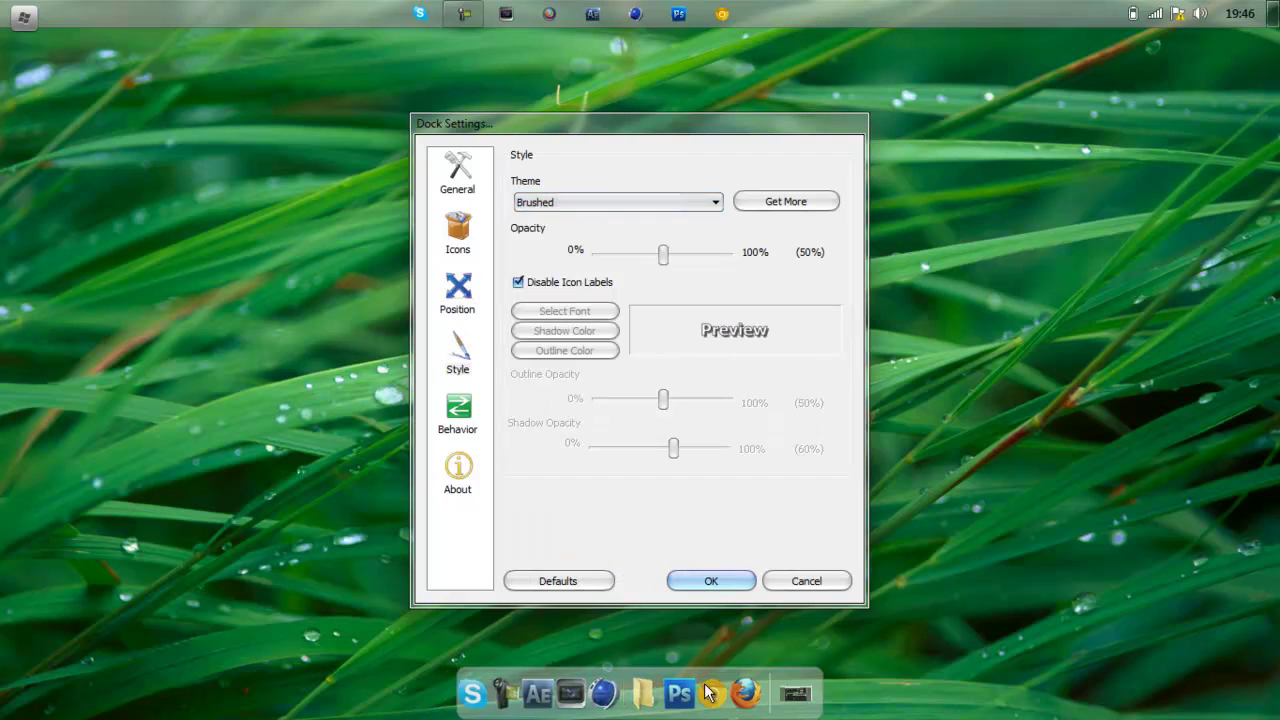
pyautogui.click(590, 202)
pyautogui.click(585, 353)
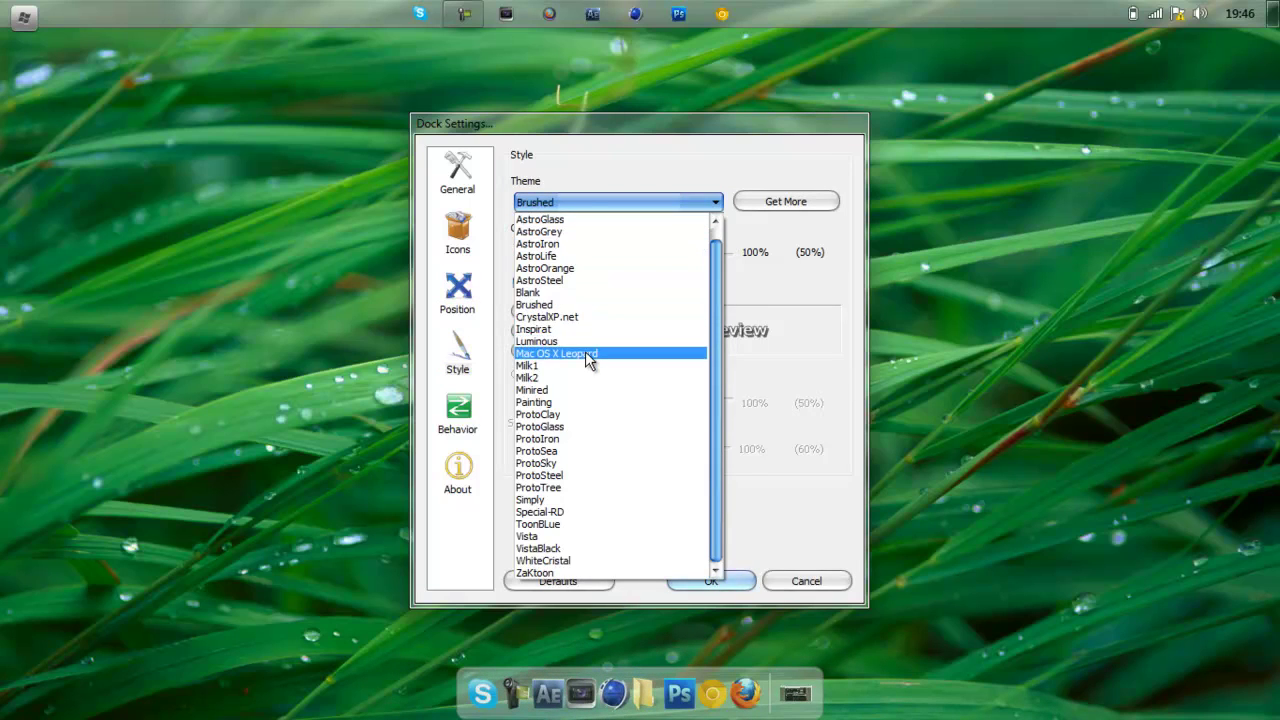
pyautogui.click(710, 580)
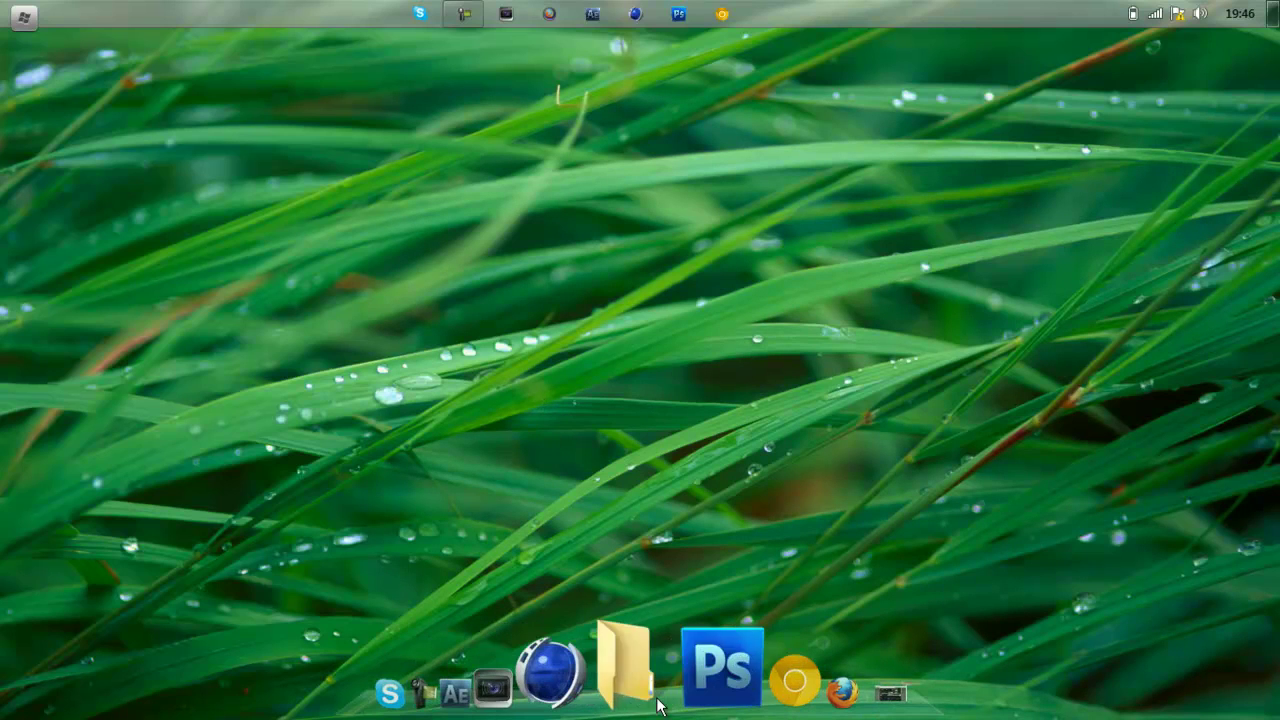
# Lock the RocketDock items, restore the desktop icons, and add a png file to the dock
pyautogui.rightClick(655, 690)
pyautogui.click(690, 654)
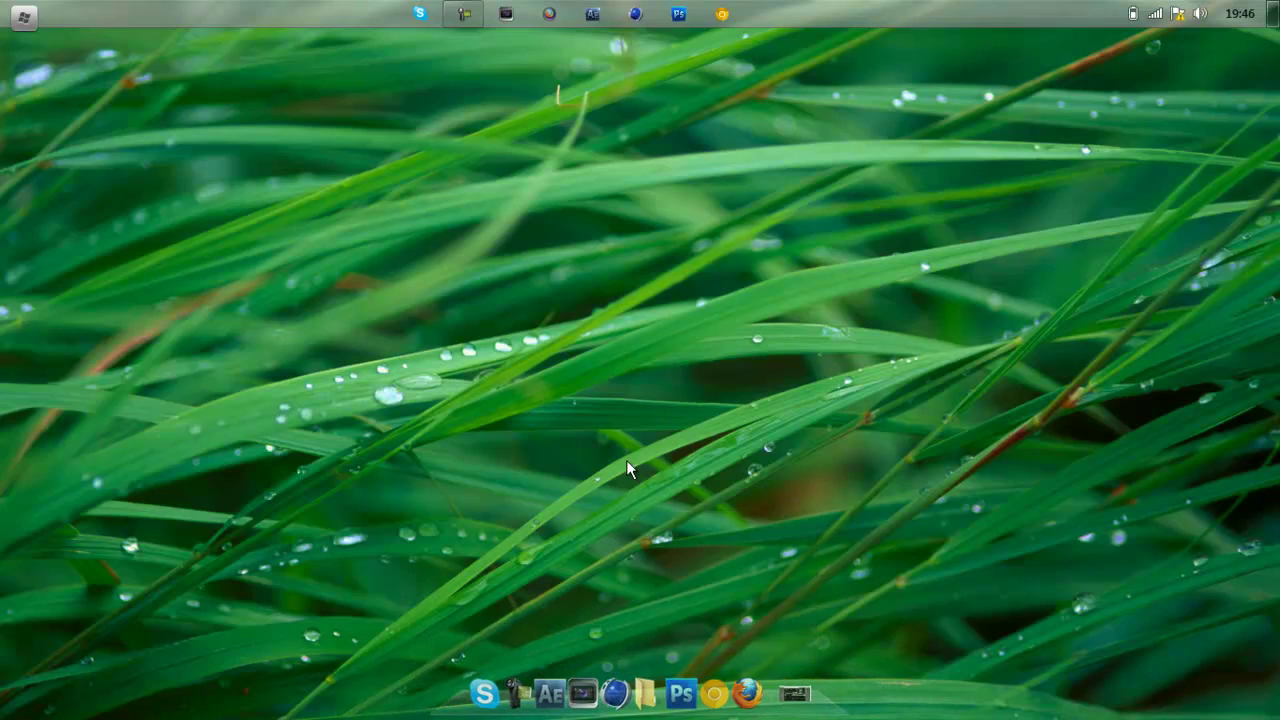
pyautogui.doubleClick(626, 466)
pyautogui.click(244, 445)
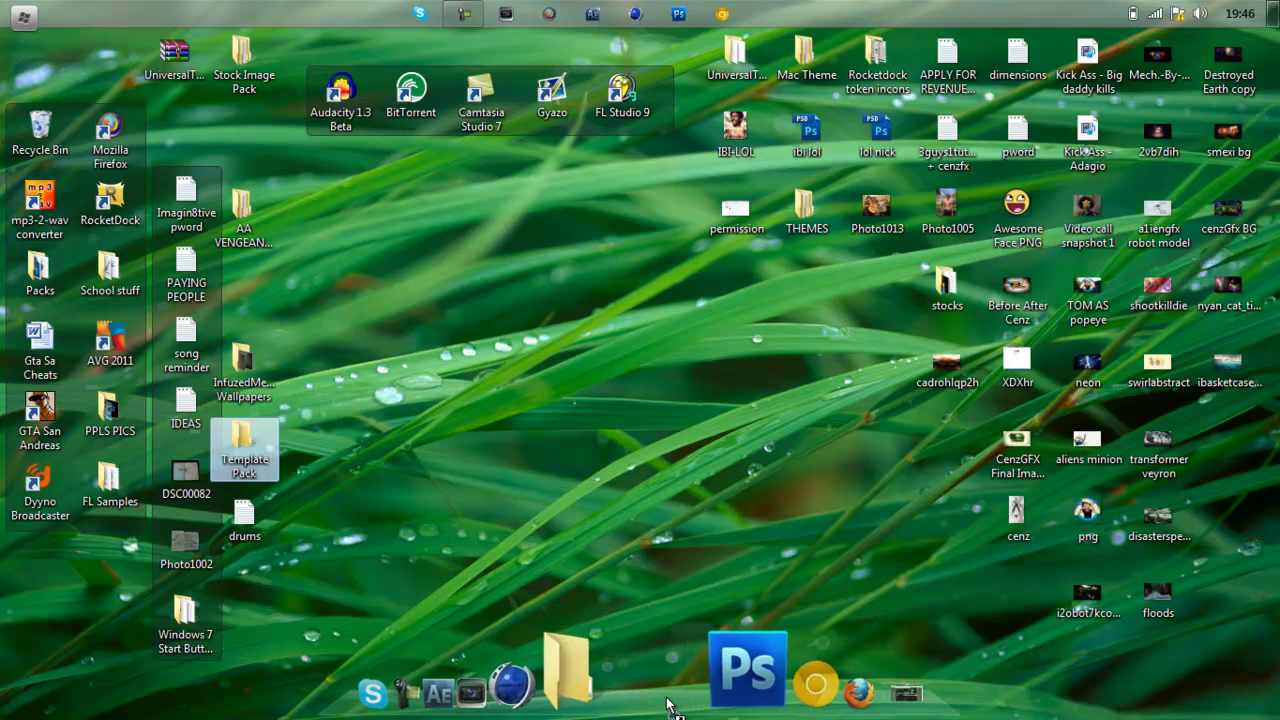
pyautogui.moveTo(660, 680); pyautogui.dragTo(888, 498)
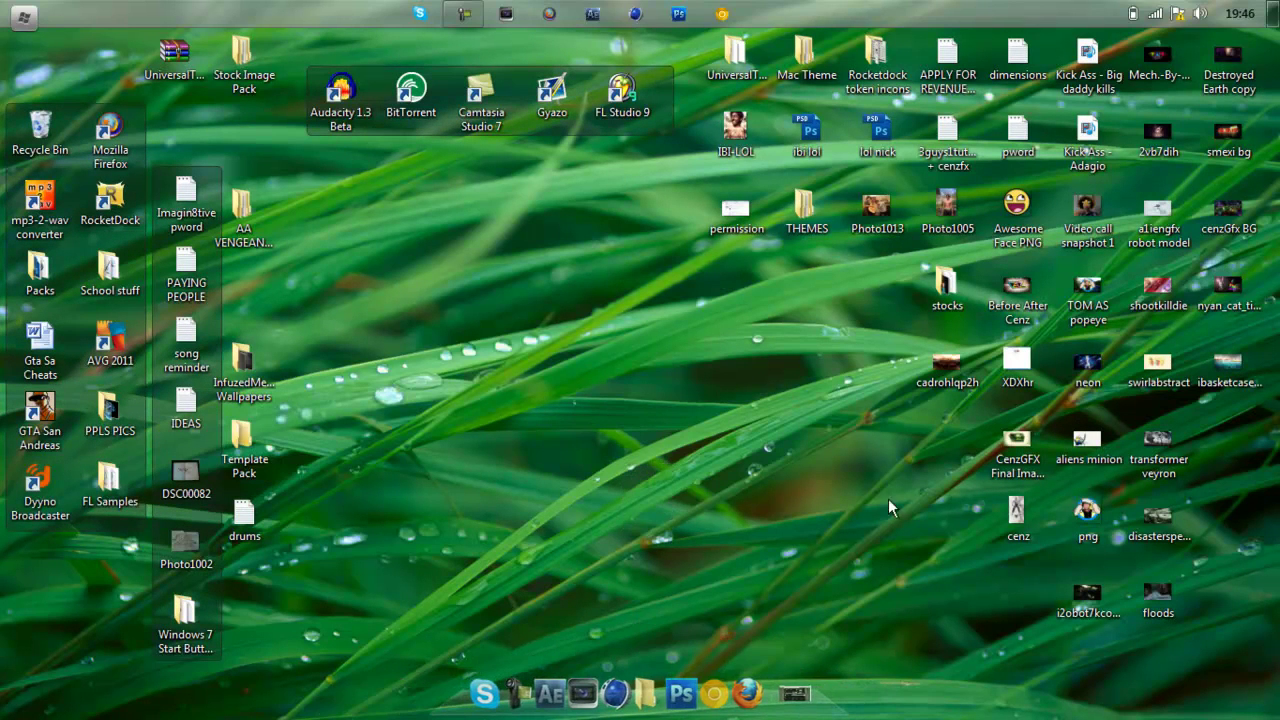
pyautogui.moveTo(1087, 512)
pyautogui.mouseDown()
pyautogui.moveTo(651, 692)
pyautogui.moveTo(785, 530)
pyautogui.mouseUp()
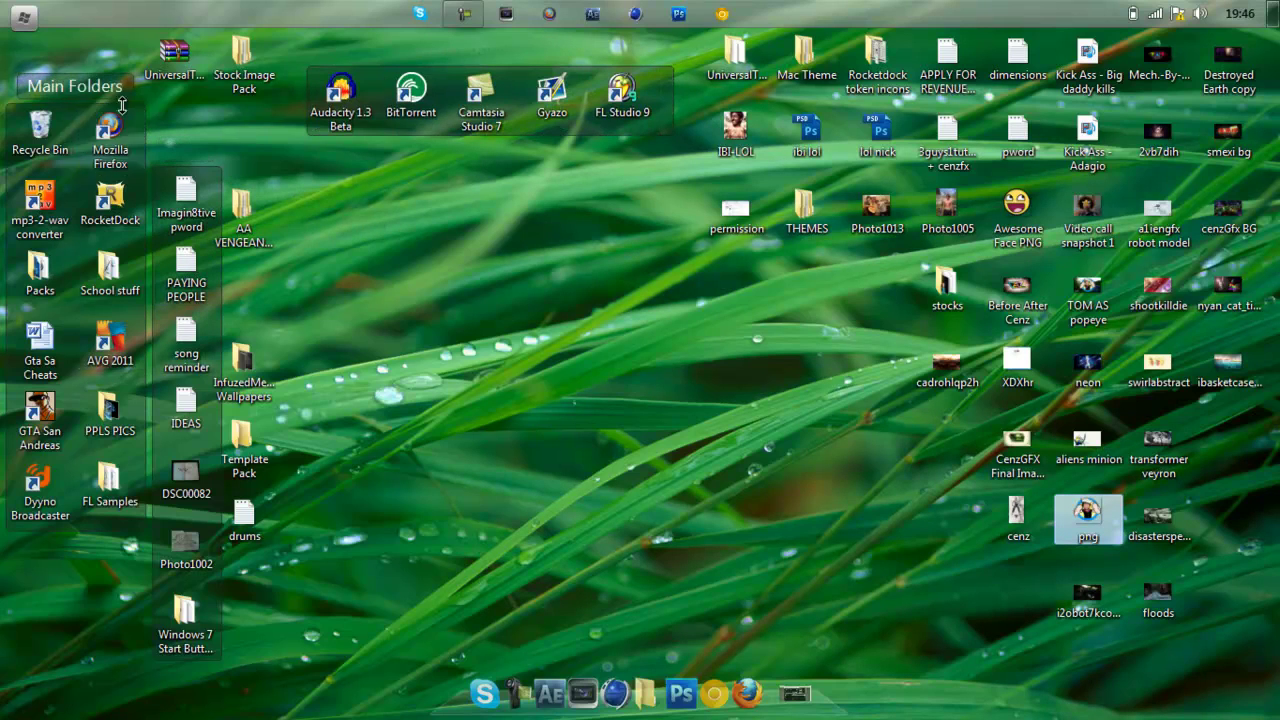
# Hide and restore the desktop icons via double-click and the Fences context menu
pyautogui.doubleClick(619, 431)
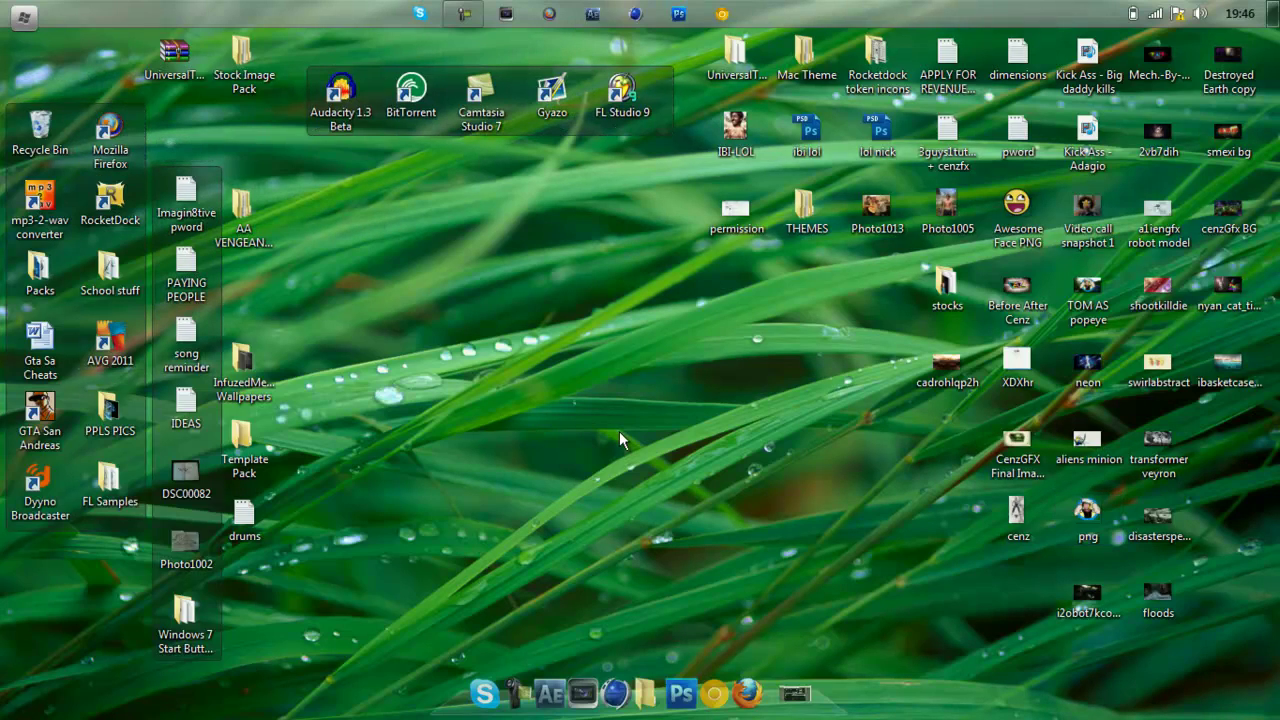
pyautogui.rightClick(694, 459)
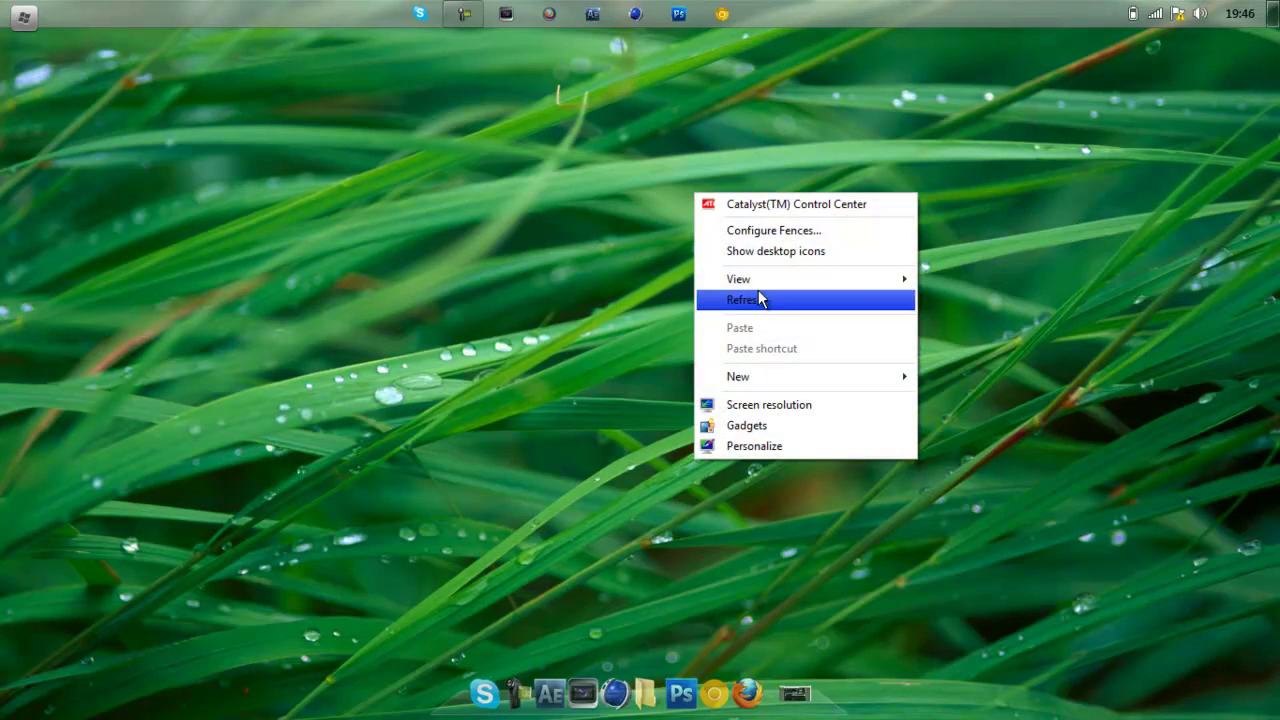
pyautogui.click(766, 252)
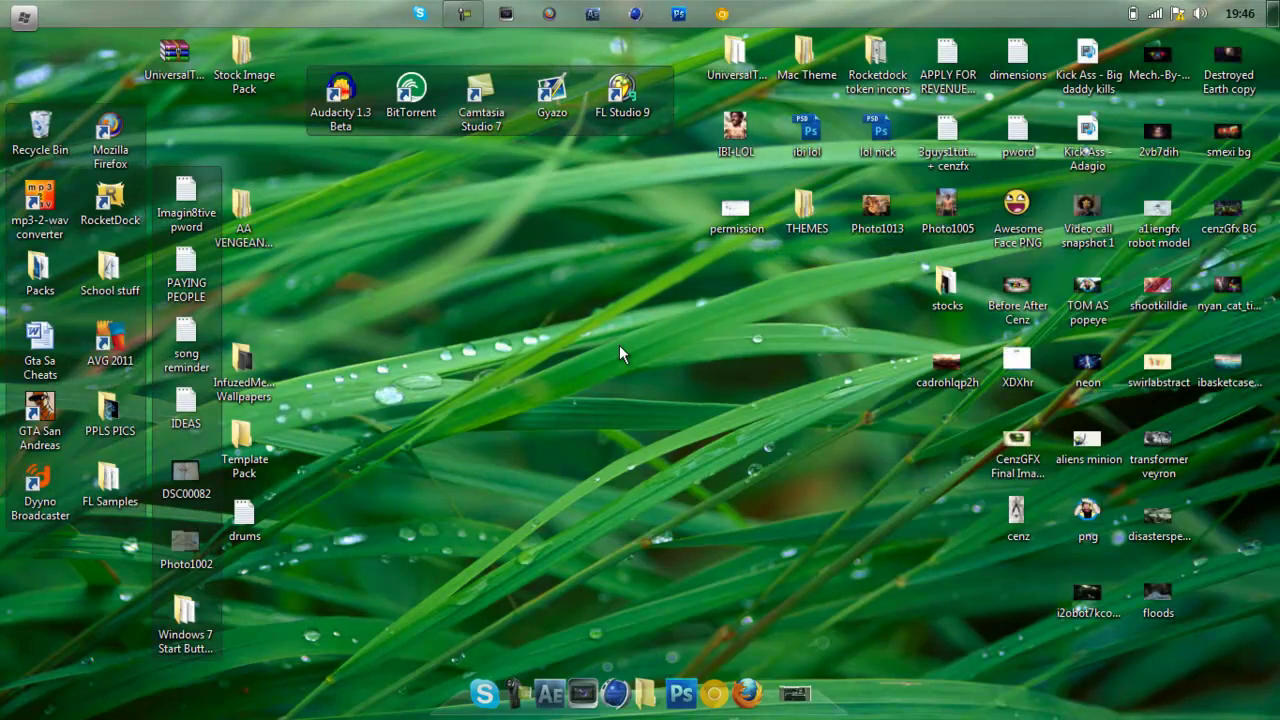
pyautogui.rightClick(619, 345)
pyautogui.click(682, 408)
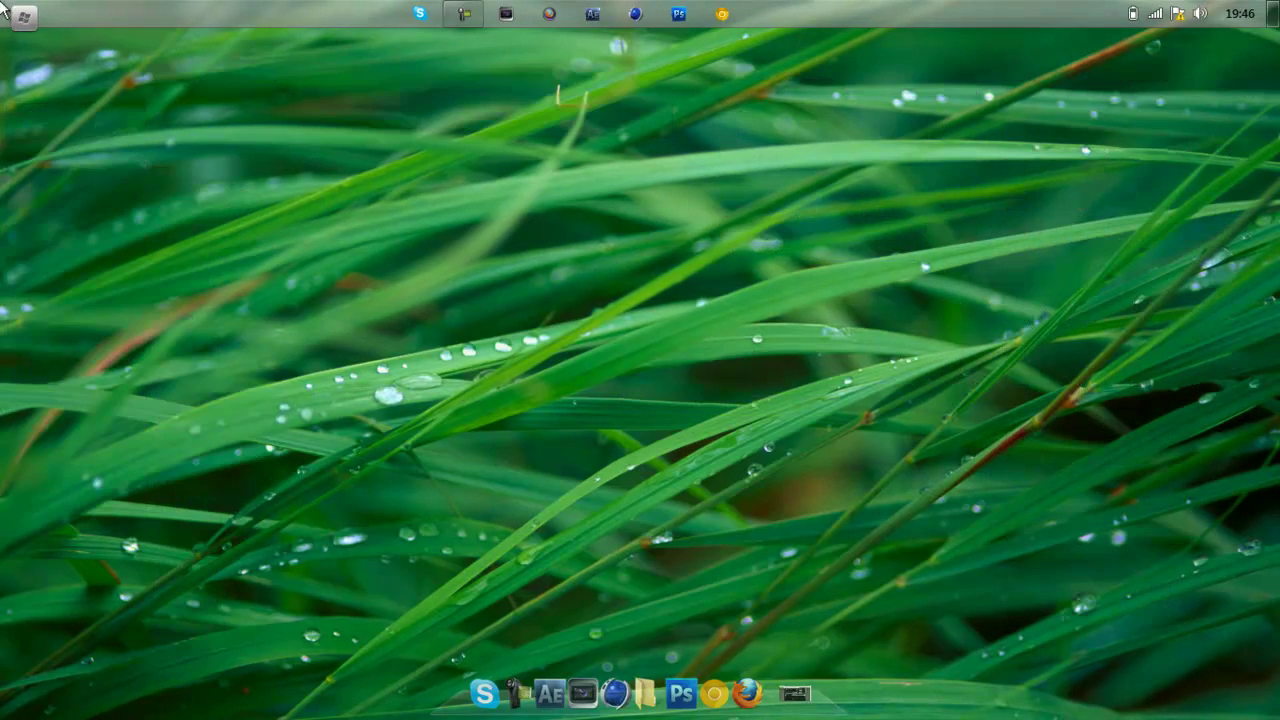
pyautogui.doubleClick(413, 411)
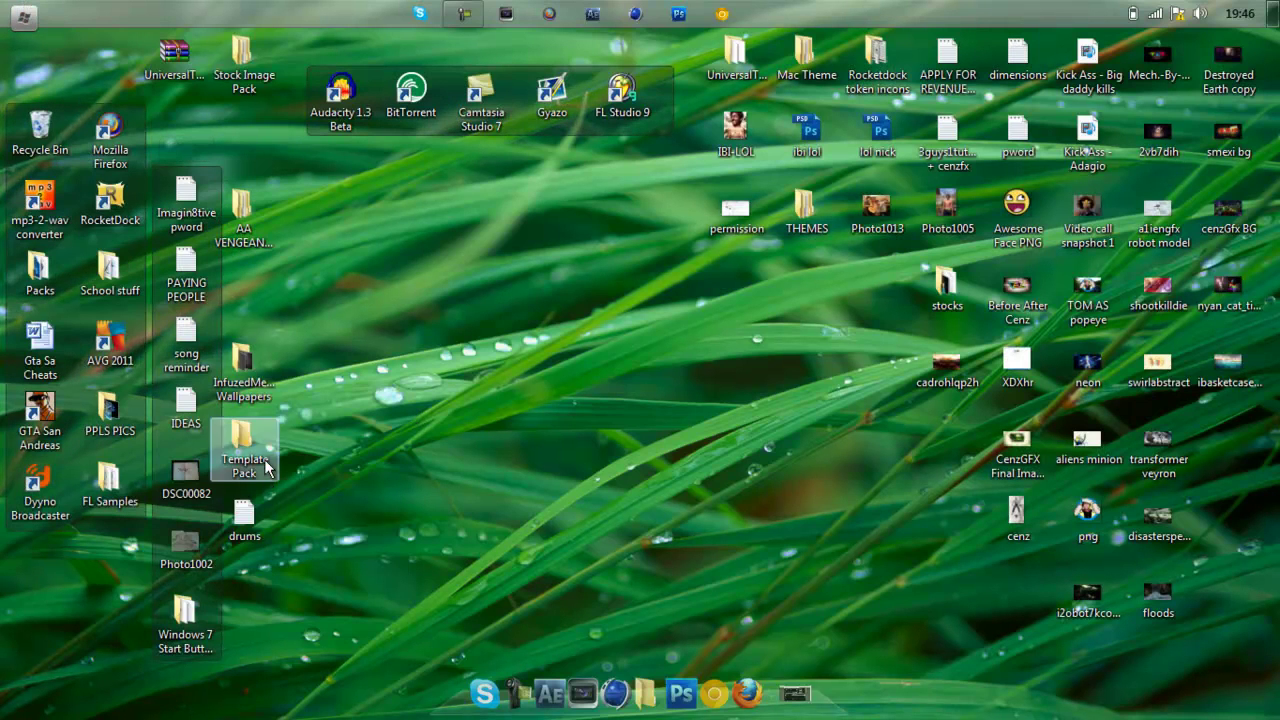
# Run Windows 7 Start Button Changer from its folder as administrator
pyautogui.doubleClick(185, 612)
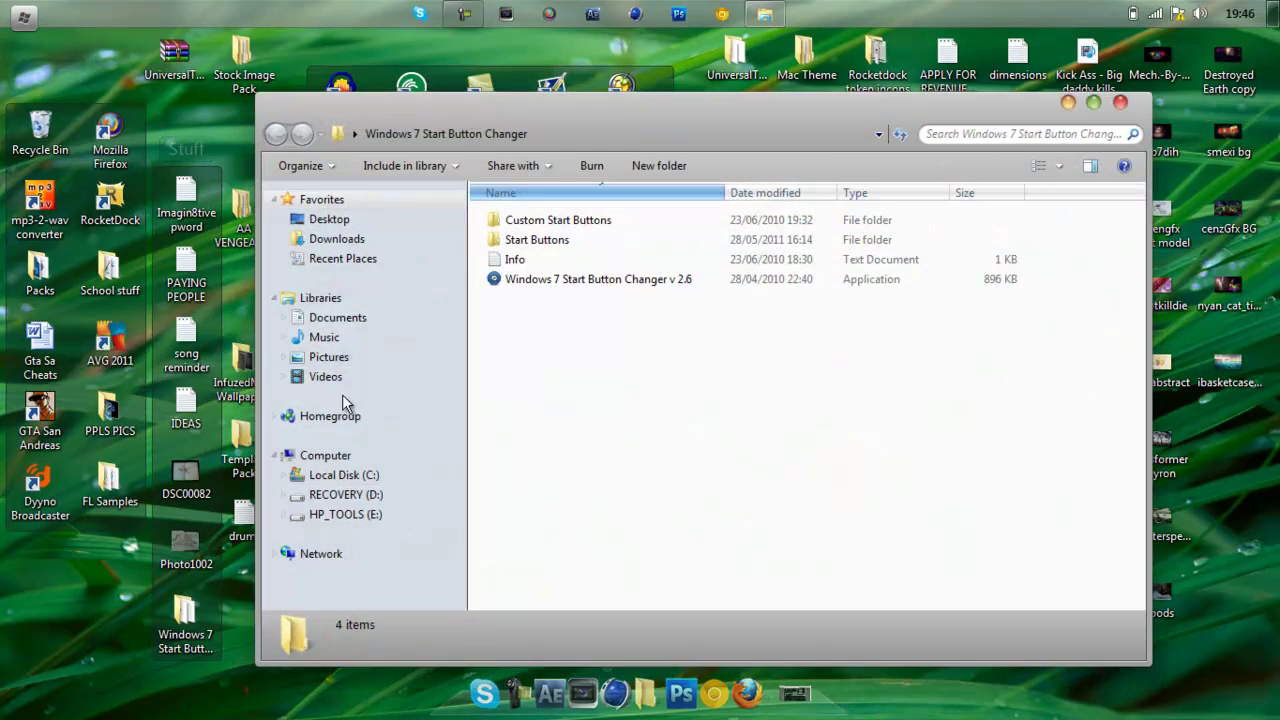
pyautogui.click(590, 283)
pyautogui.moveTo(689, 105); pyautogui.dragTo(629, 84)
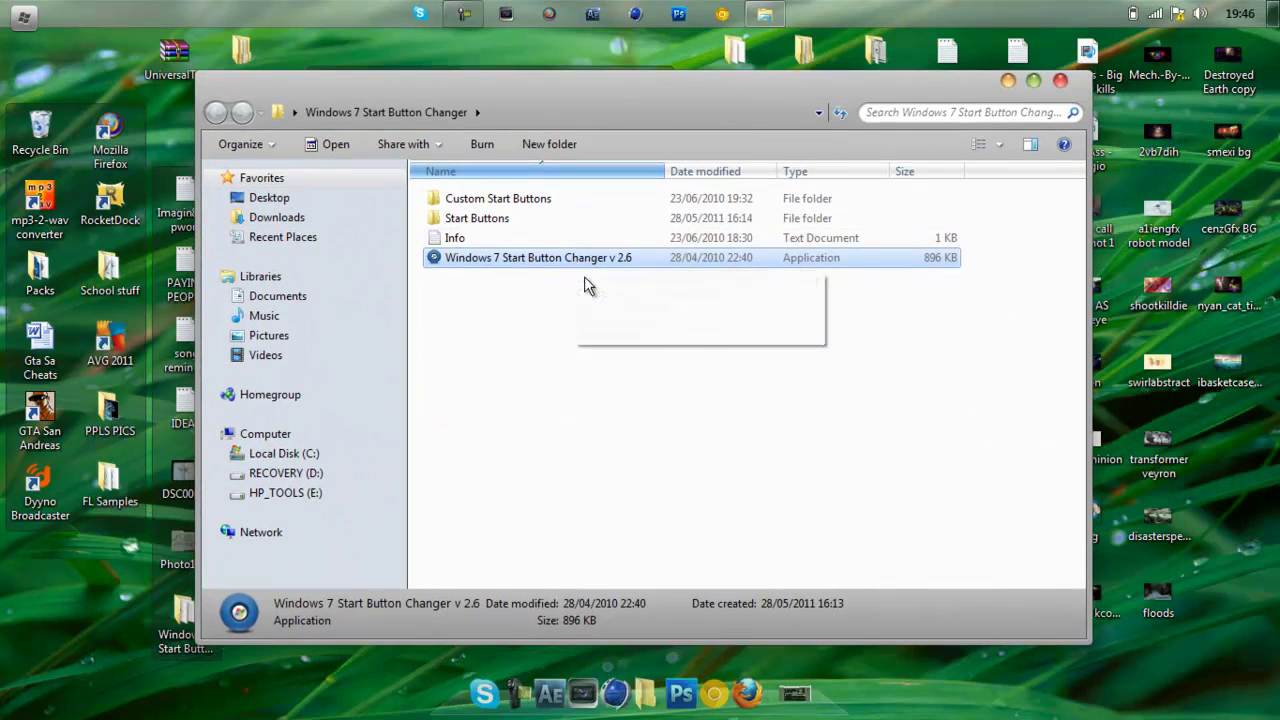
pyautogui.rightClick(580, 257)
pyautogui.click(625, 293)
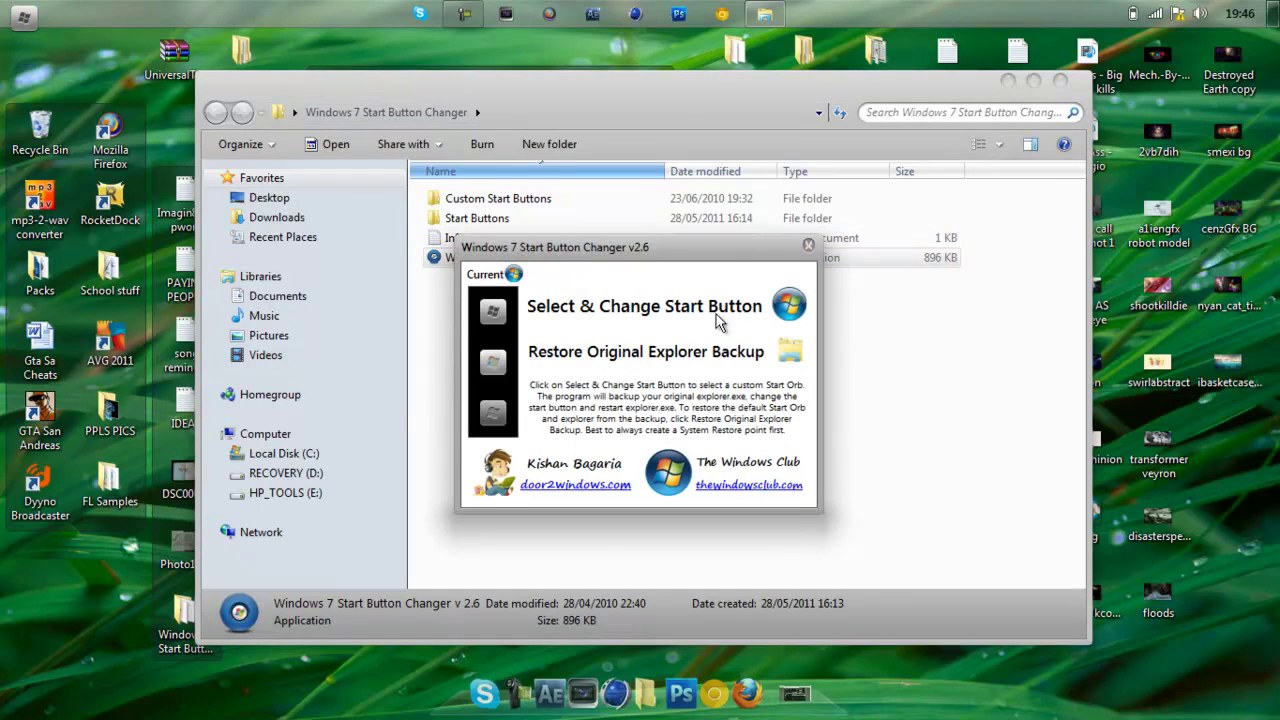
# Change the start orb to 8Ball, then to a grey 6805 orb, and close the changer
pyautogui.click(789, 310)
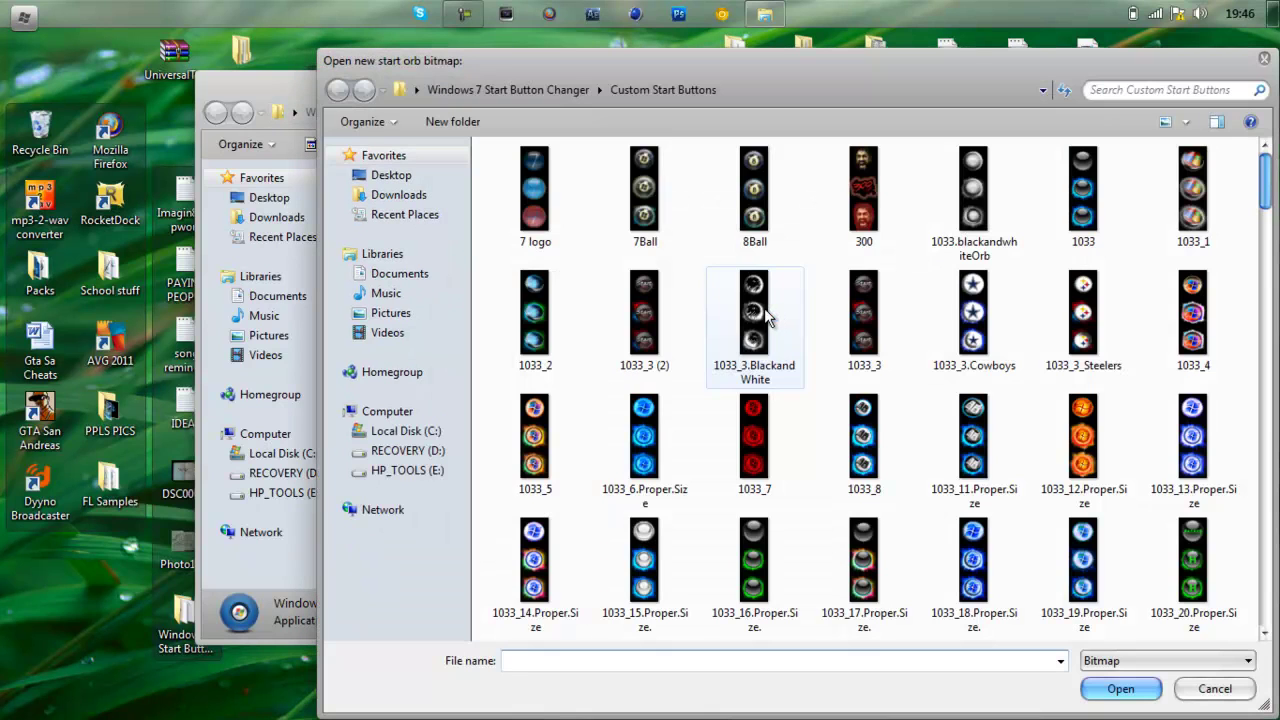
pyautogui.moveTo(754, 190)
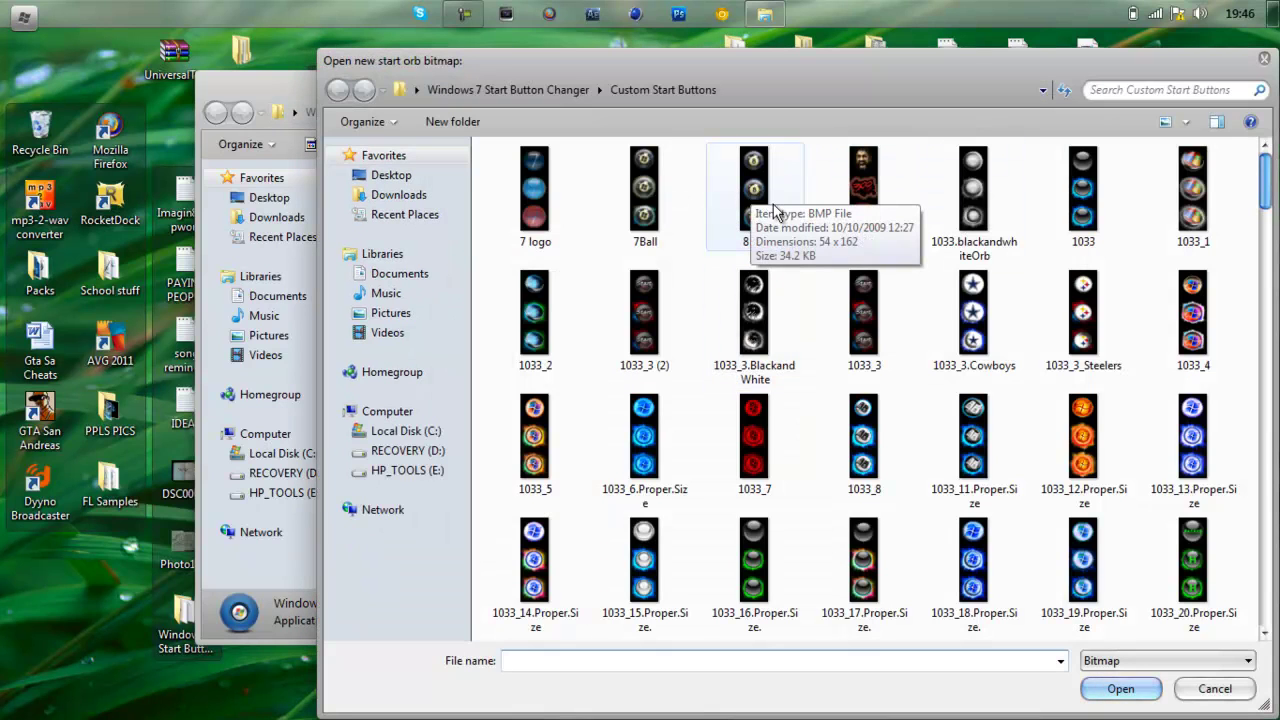
pyautogui.doubleClick(755, 218)
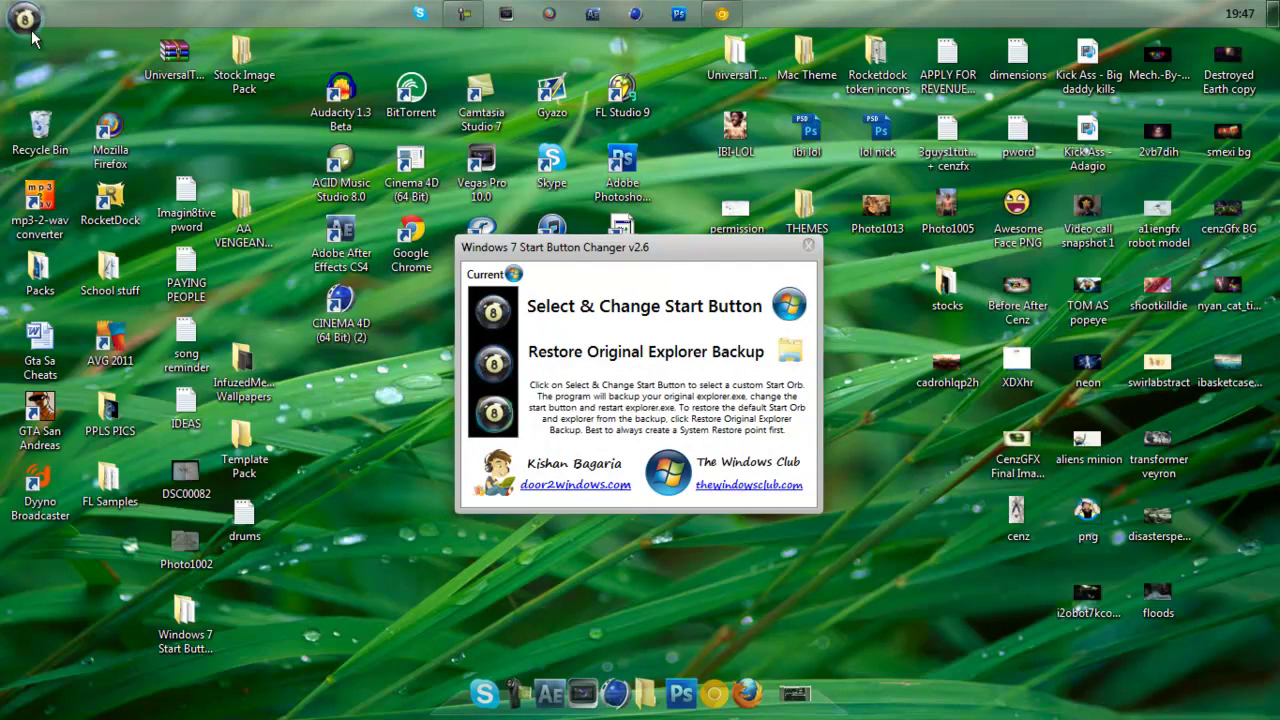
pyautogui.click(782, 305)
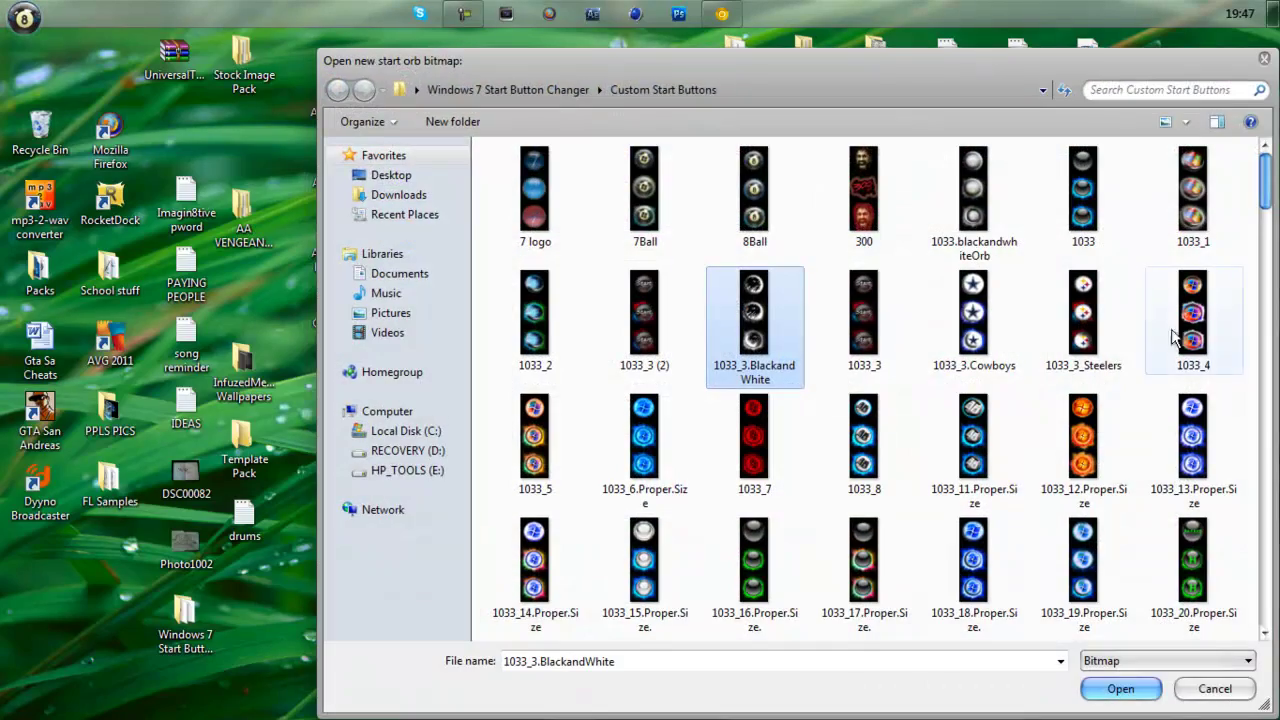
pyautogui.scroll(-3, 1268, 200)
pyautogui.scroll(-3, 1268, 200)
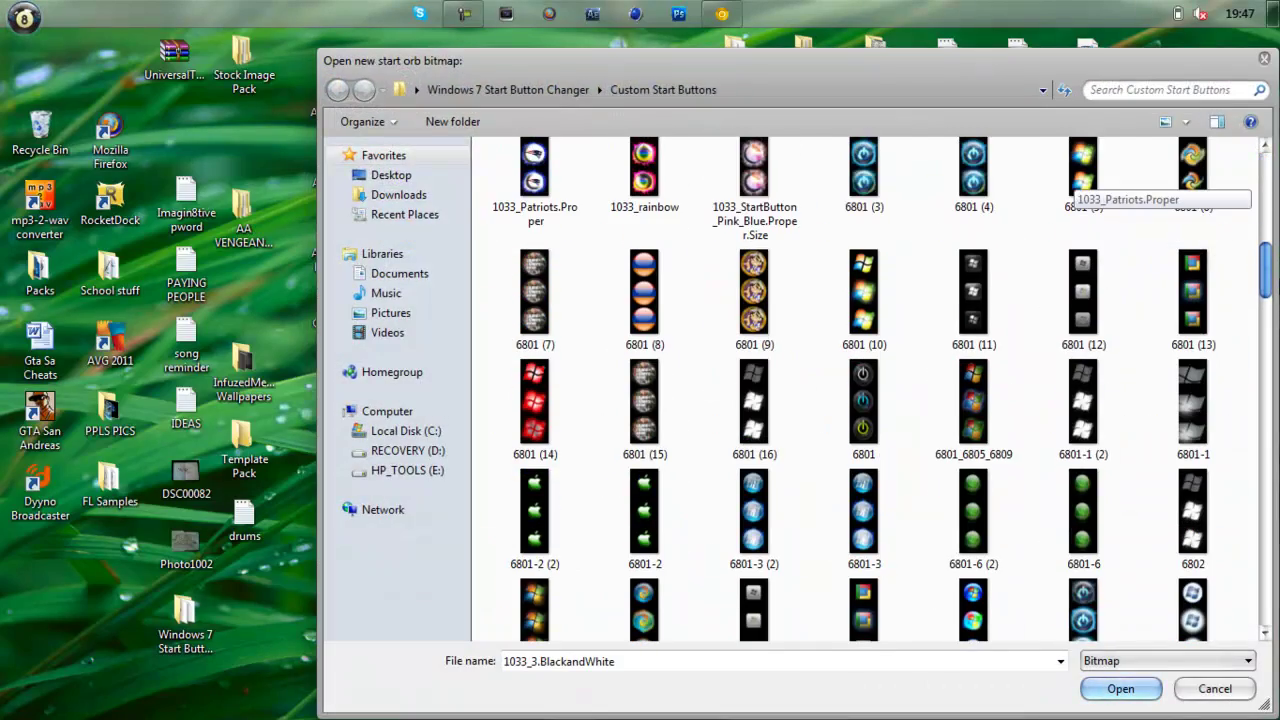
pyautogui.doubleClick(772, 486)
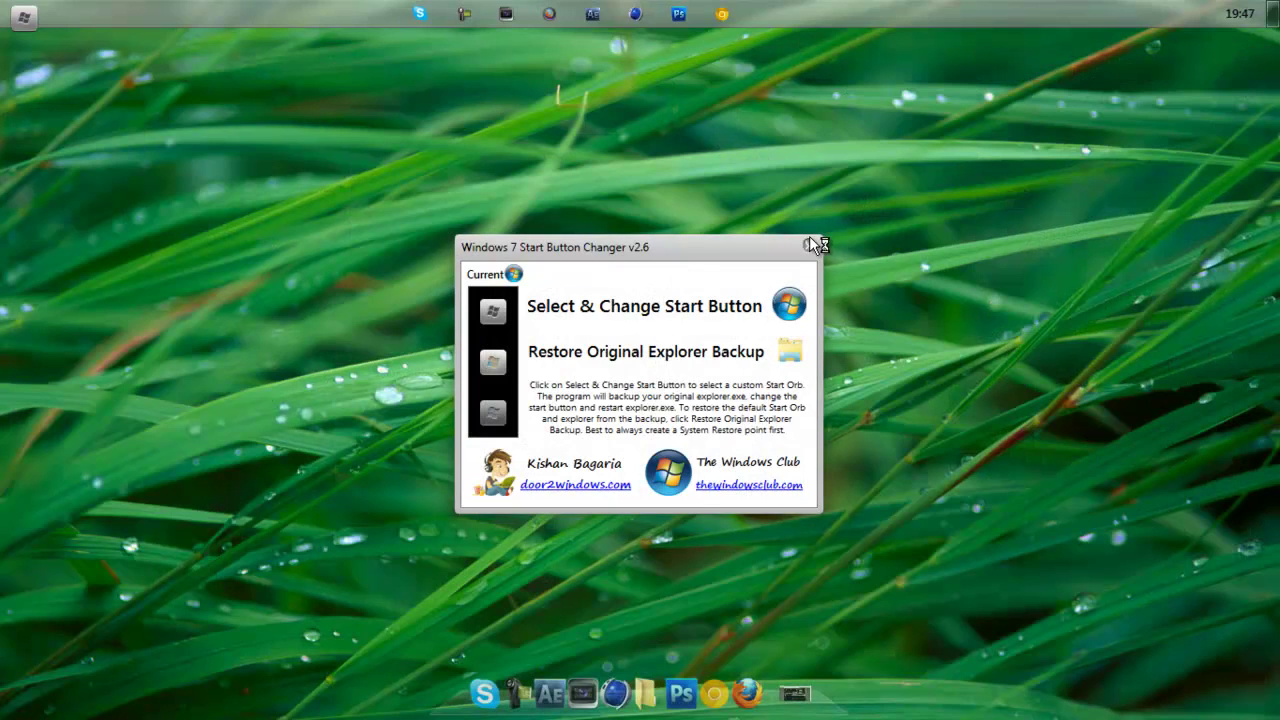
pyautogui.click(812, 243)
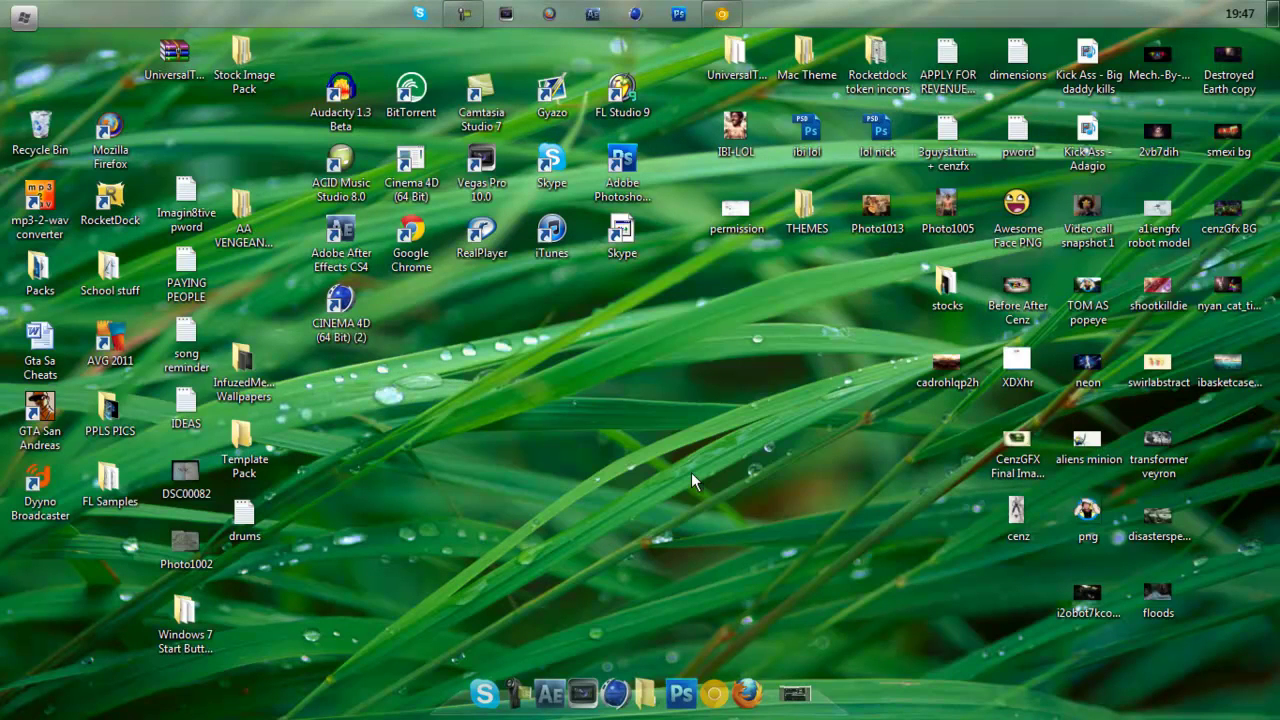
# Apply the shadow theme in Personalization and close the window
pyautogui.rightClick(691, 472)
pyautogui.click(752, 698)
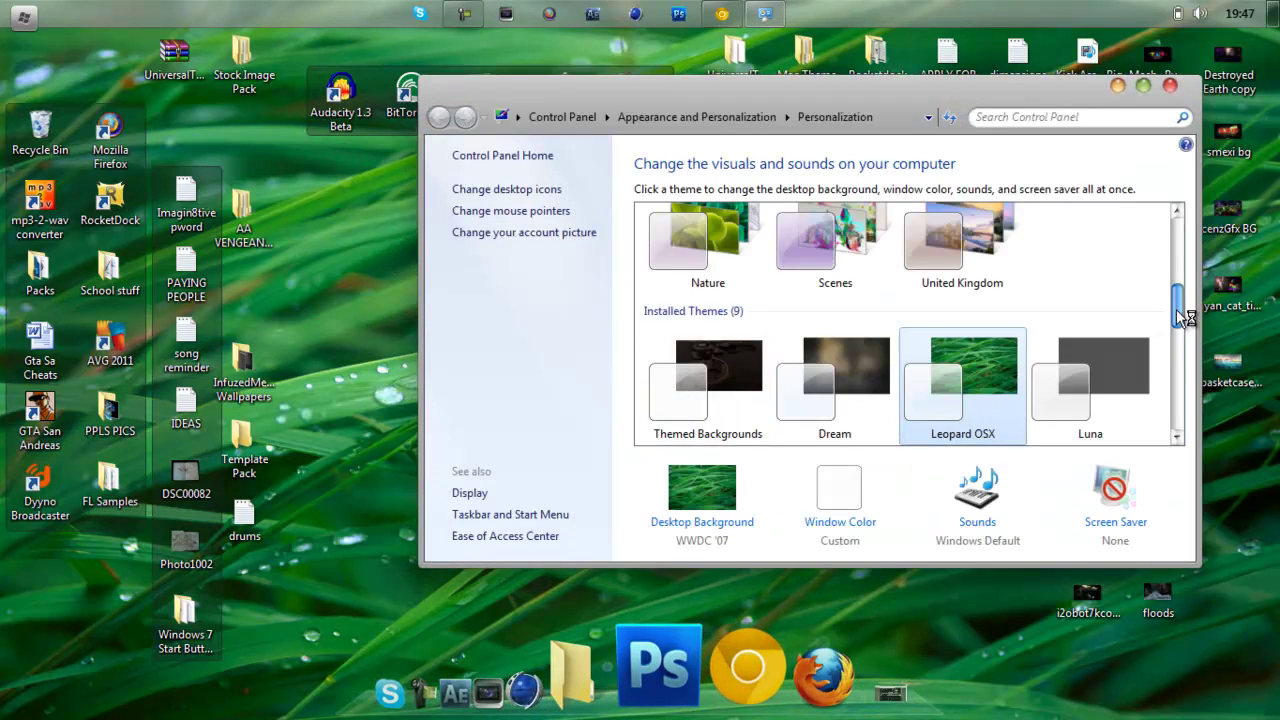
pyautogui.moveTo(1178, 311); pyautogui.dragTo(1186, 374)
pyautogui.click(731, 339)
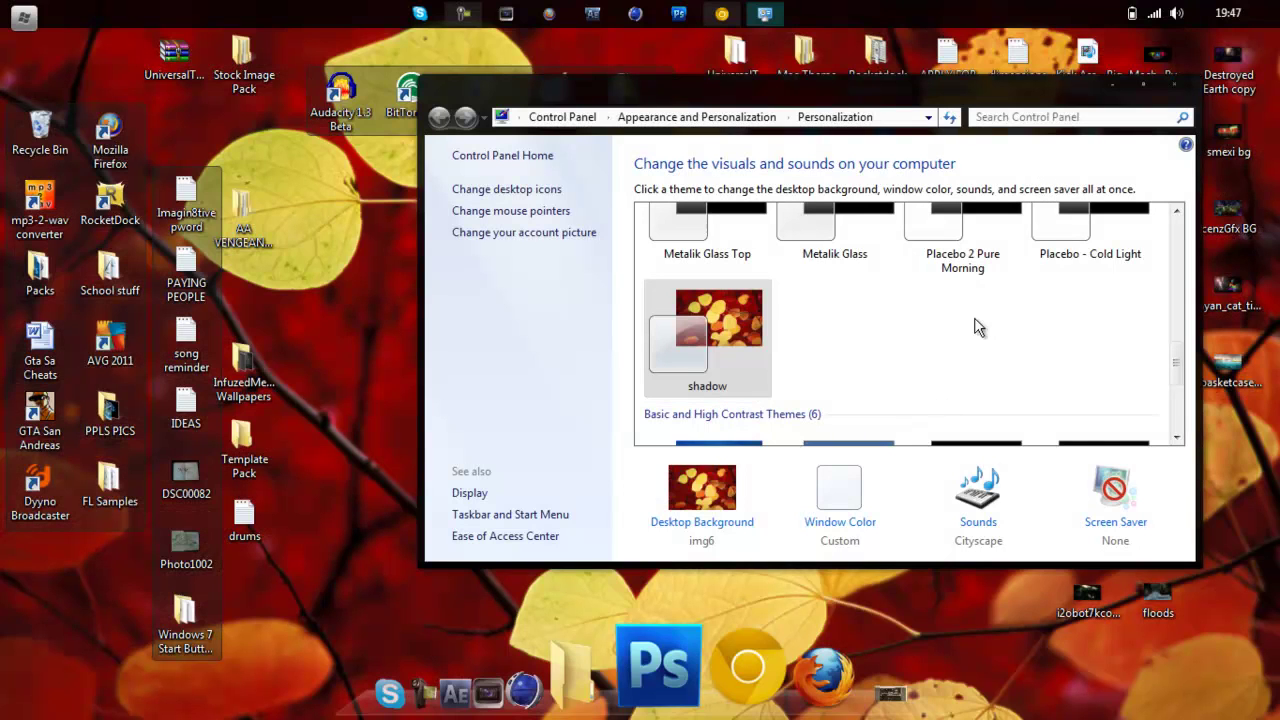
pyautogui.click(1172, 86)
# Set the island-and-city photo manipulation as wallpaper and open Taskbar Properties
pyautogui.rightClick(1238, 366)
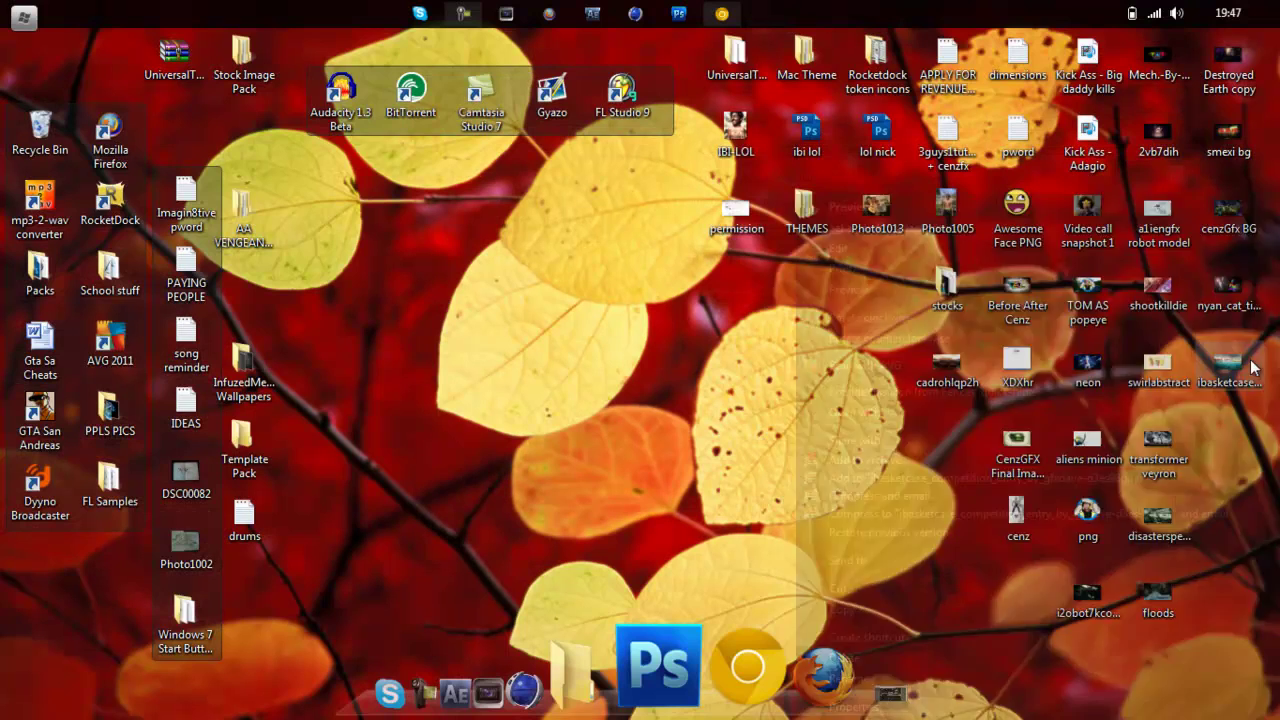
pyautogui.click(970, 228)
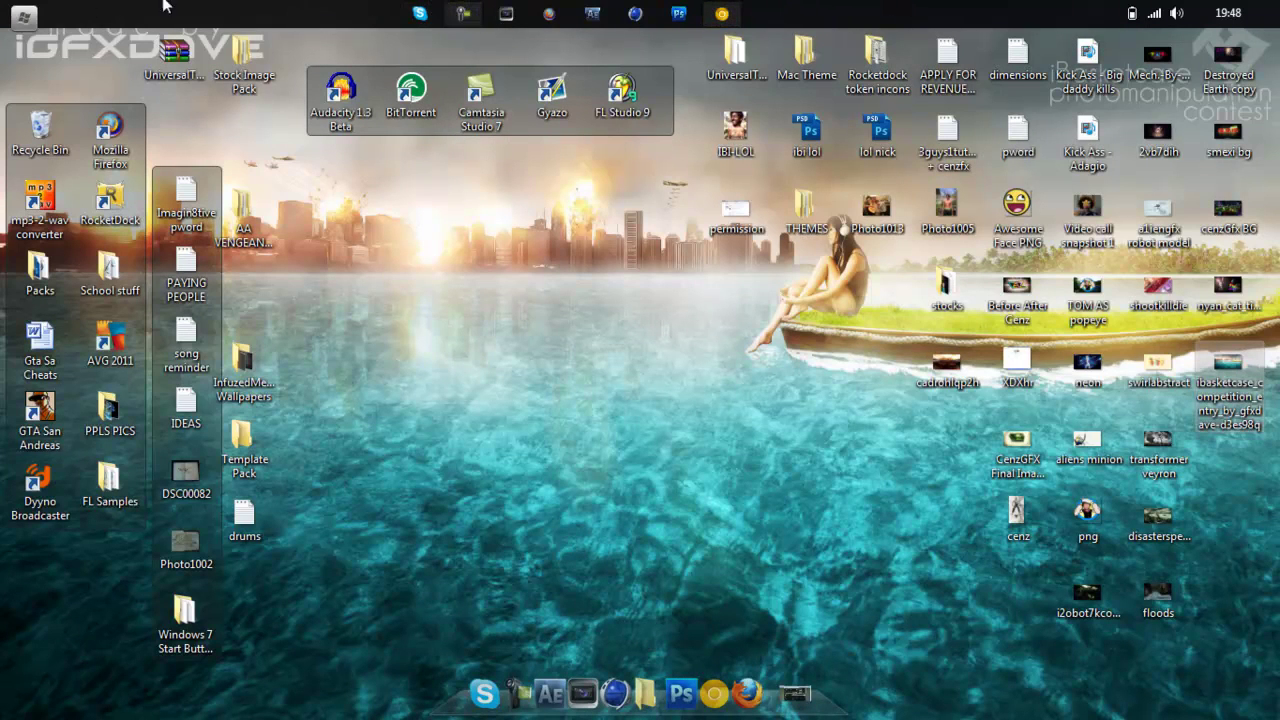
pyautogui.rightClick(818, 14)
pyautogui.click(860, 189)
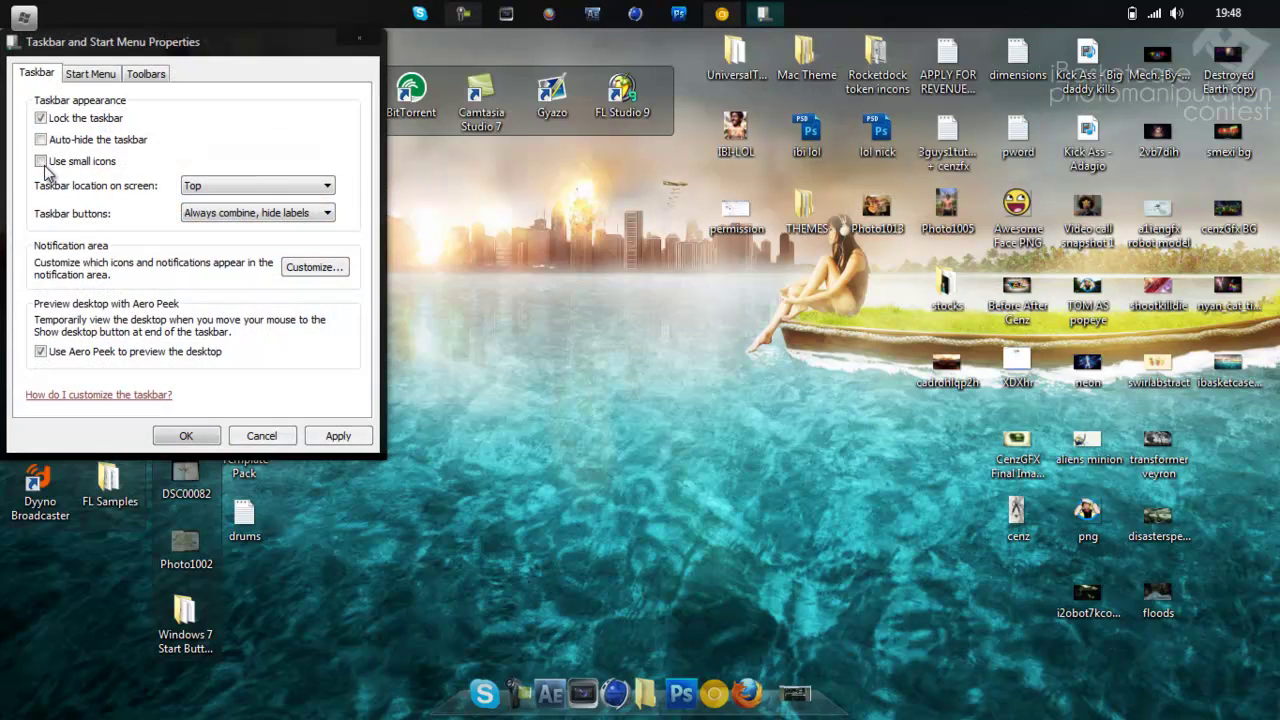
# Give the taskbar small icons, toggle auto-hide on and back off, and confirm with OK
pyautogui.click(338, 436)
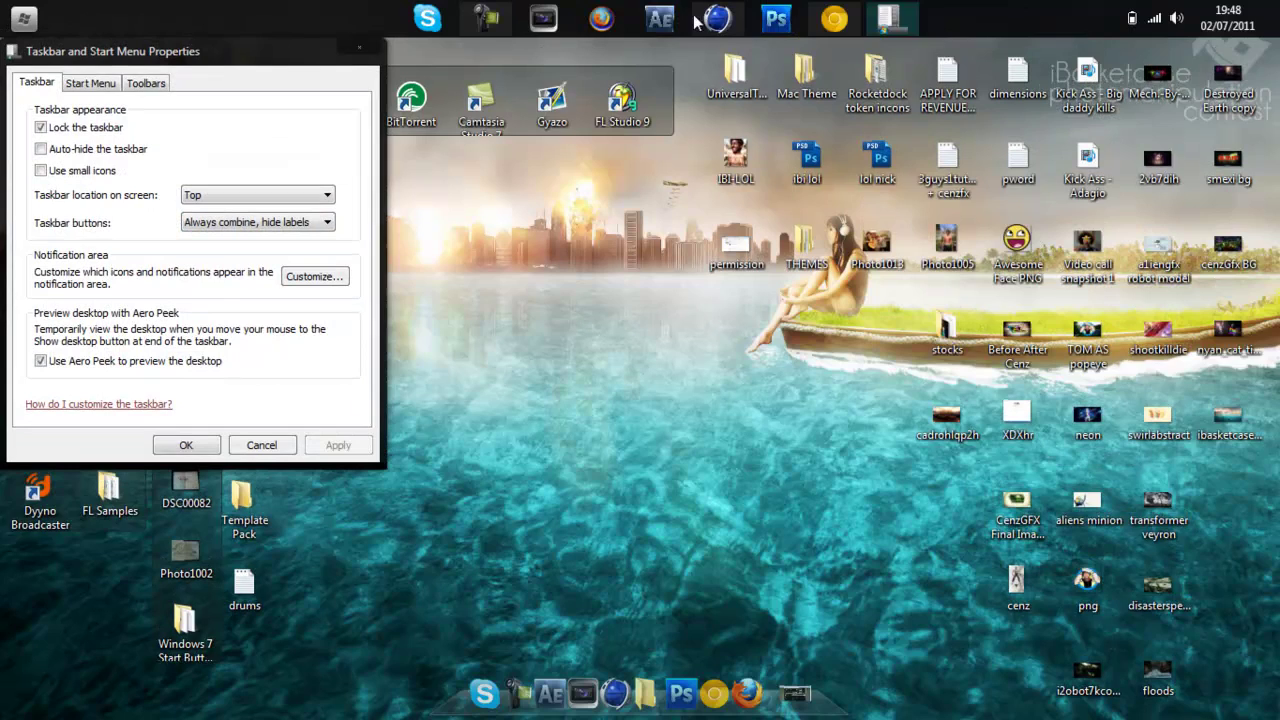
pyautogui.click(60, 171)
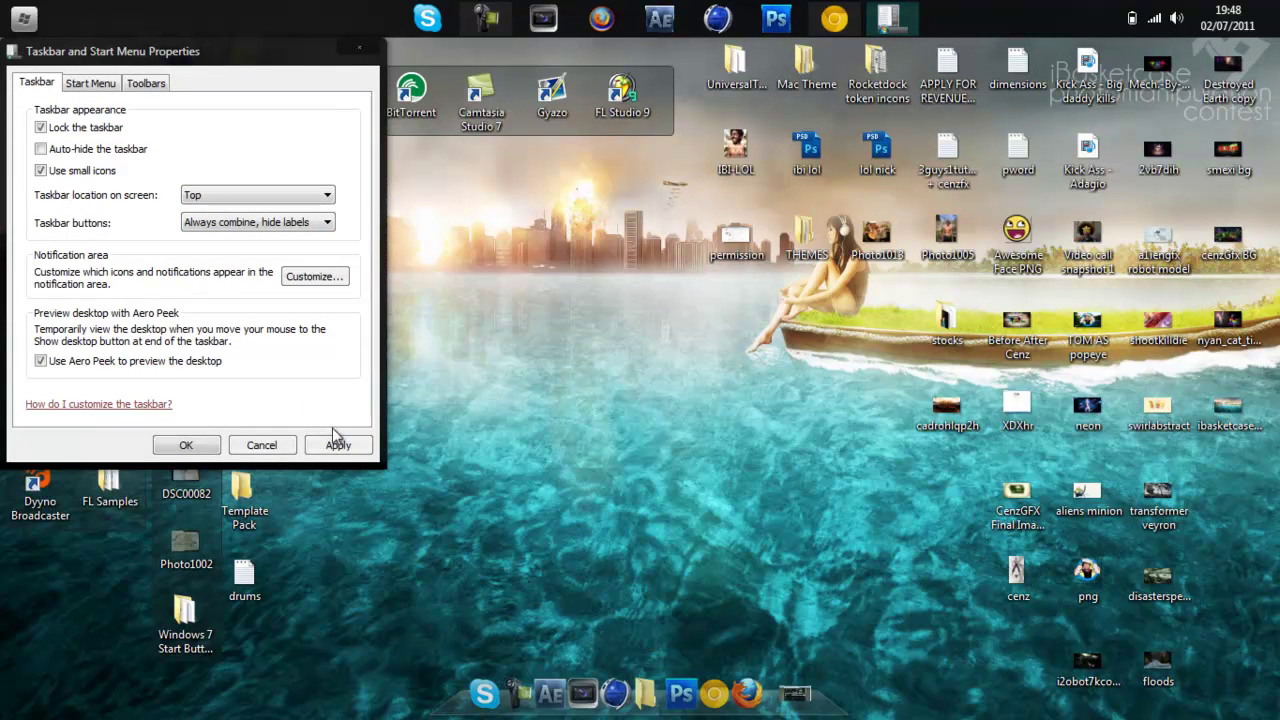
pyautogui.click(338, 445)
pyautogui.click(40, 149)
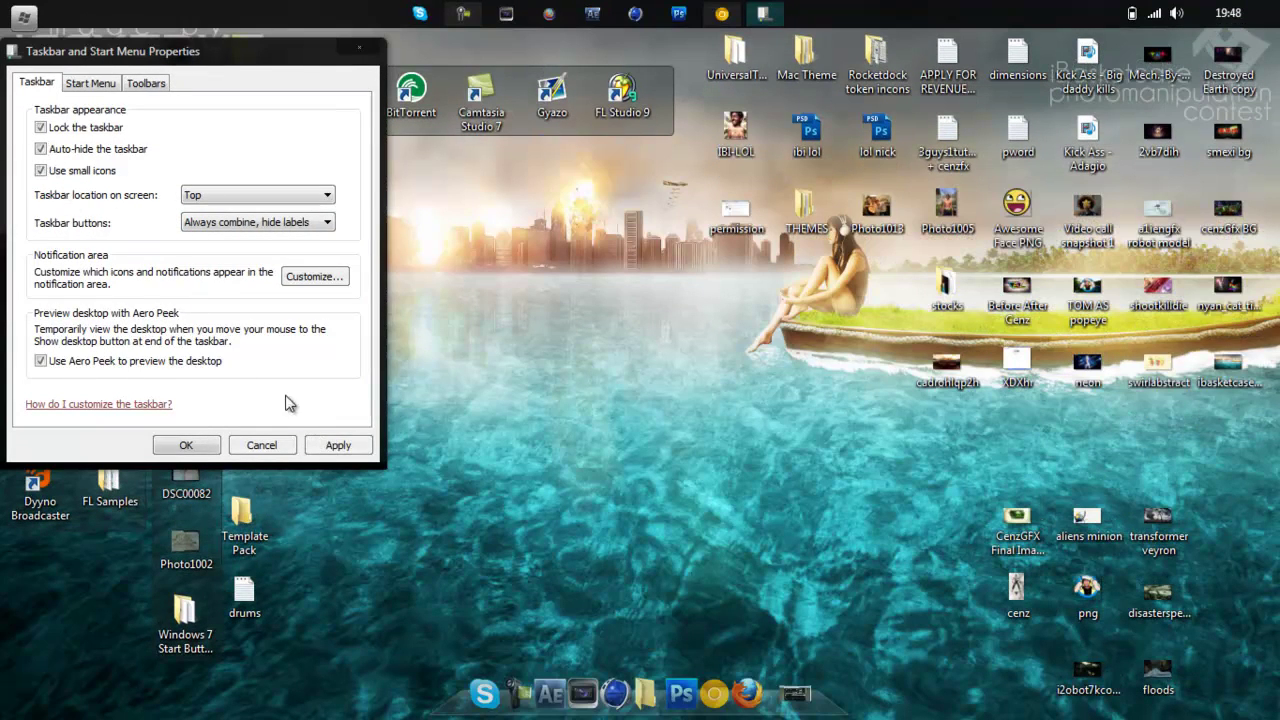
pyautogui.click(338, 445)
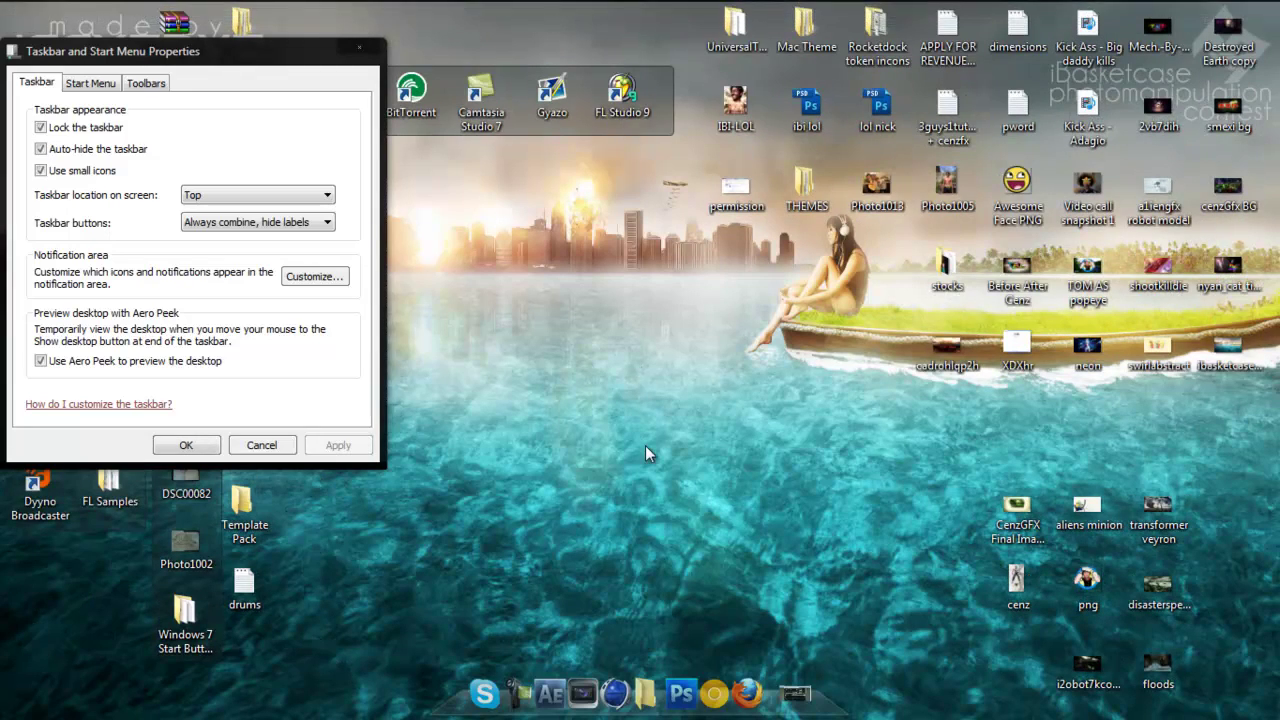
pyautogui.click(41, 149)
pyautogui.click(186, 445)
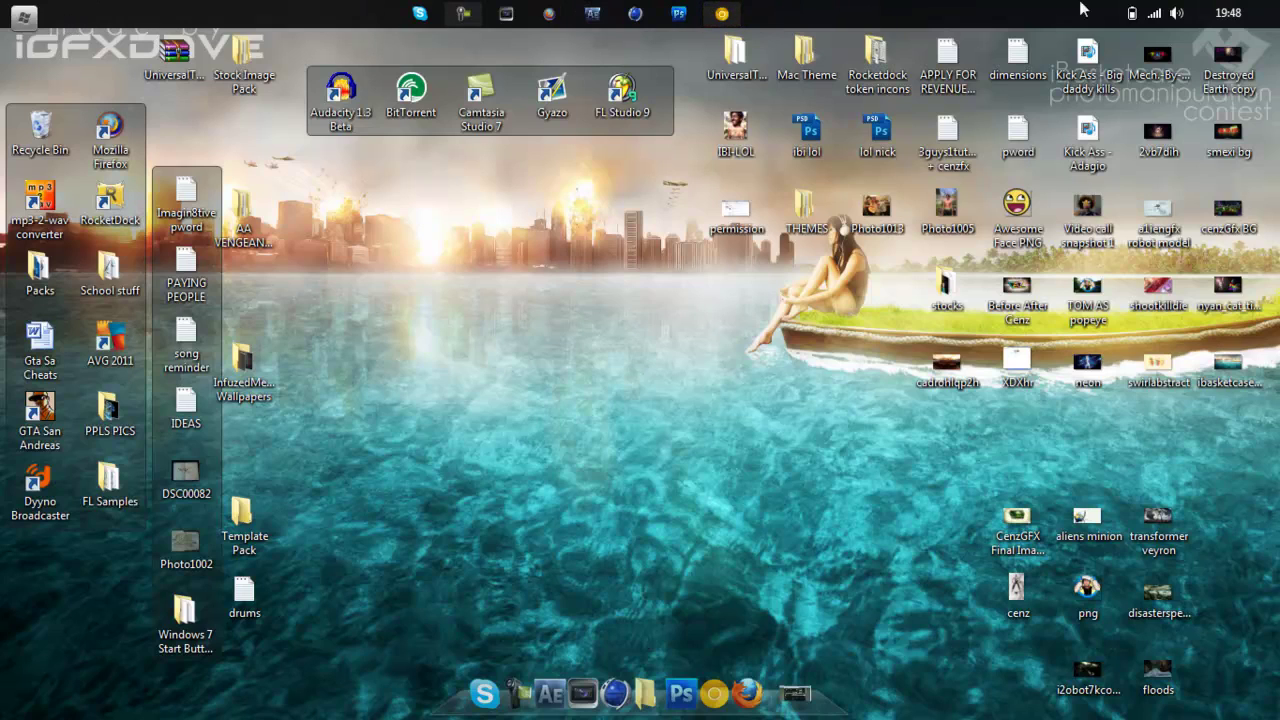
# Unlock the taskbar through its context menu
pyautogui.rightClick(378, 20)
pyautogui.rightClick(344, 13)
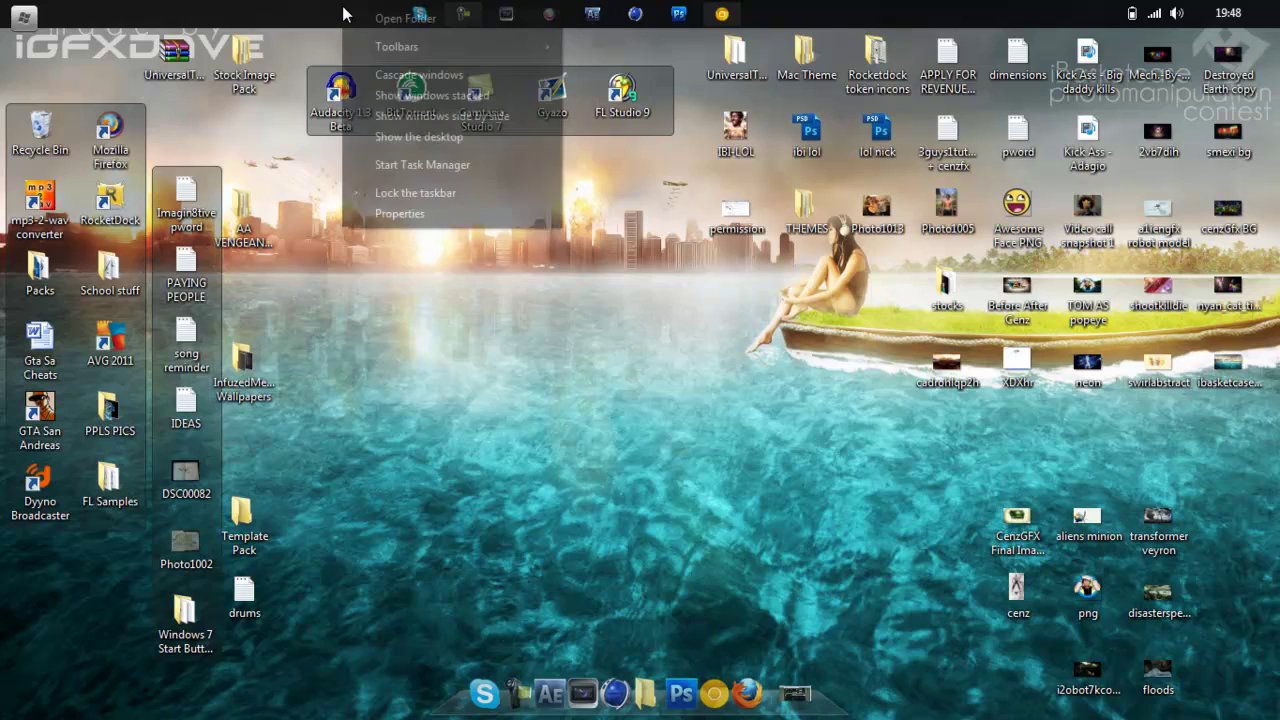
pyautogui.click(402, 191)
# Start a new taskbar toolbar and browse Desktop, Pictures and the user folder into My Documents
pyautogui.rightClick(378, 18)
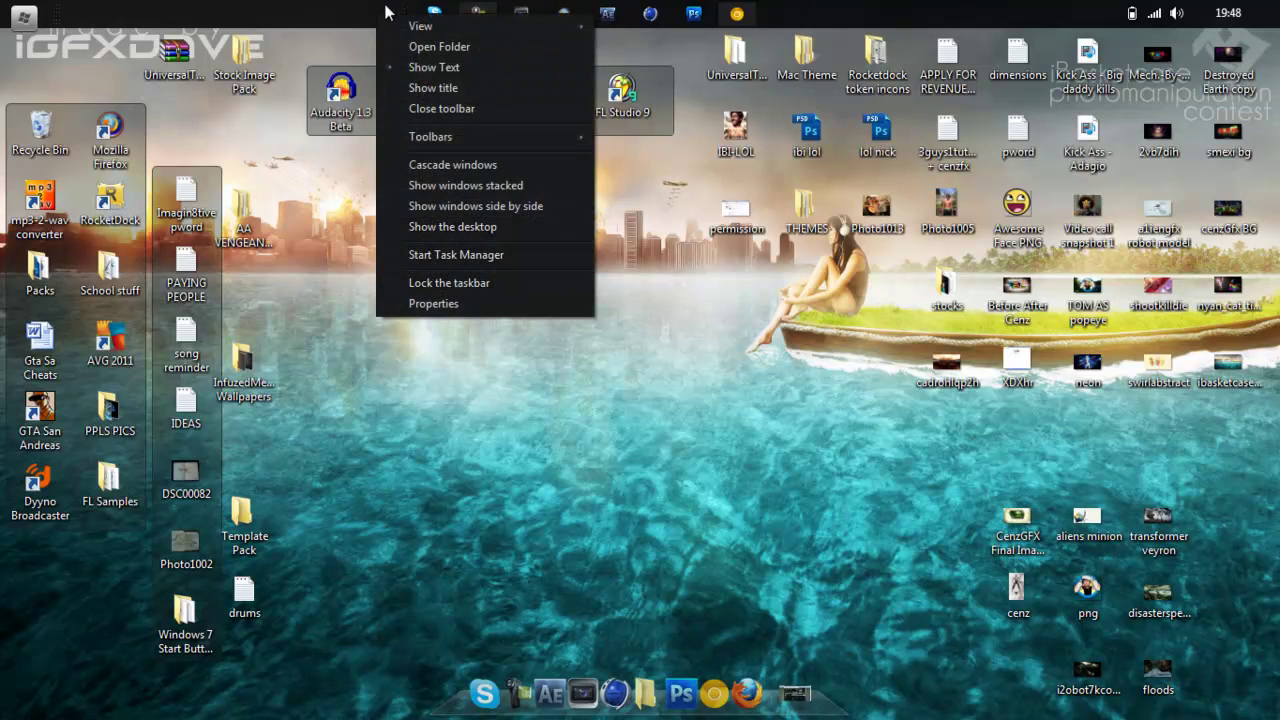
pyautogui.moveTo(430, 137)
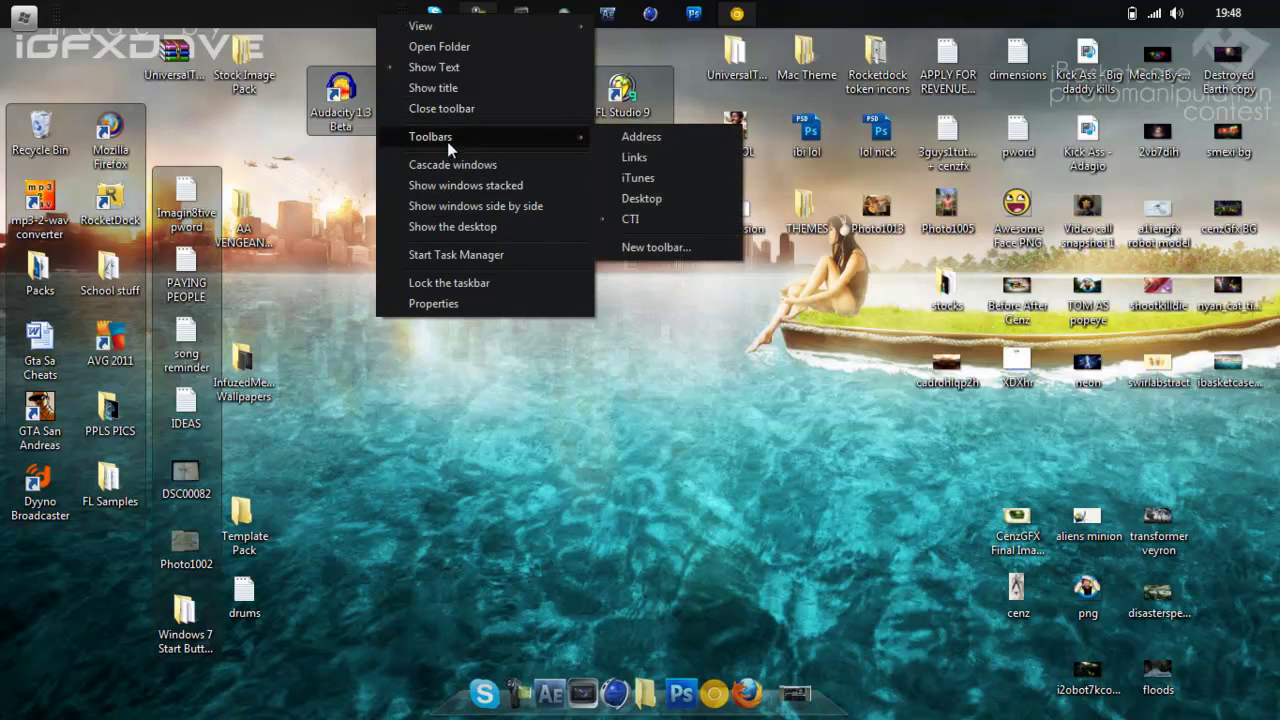
pyautogui.click(645, 256)
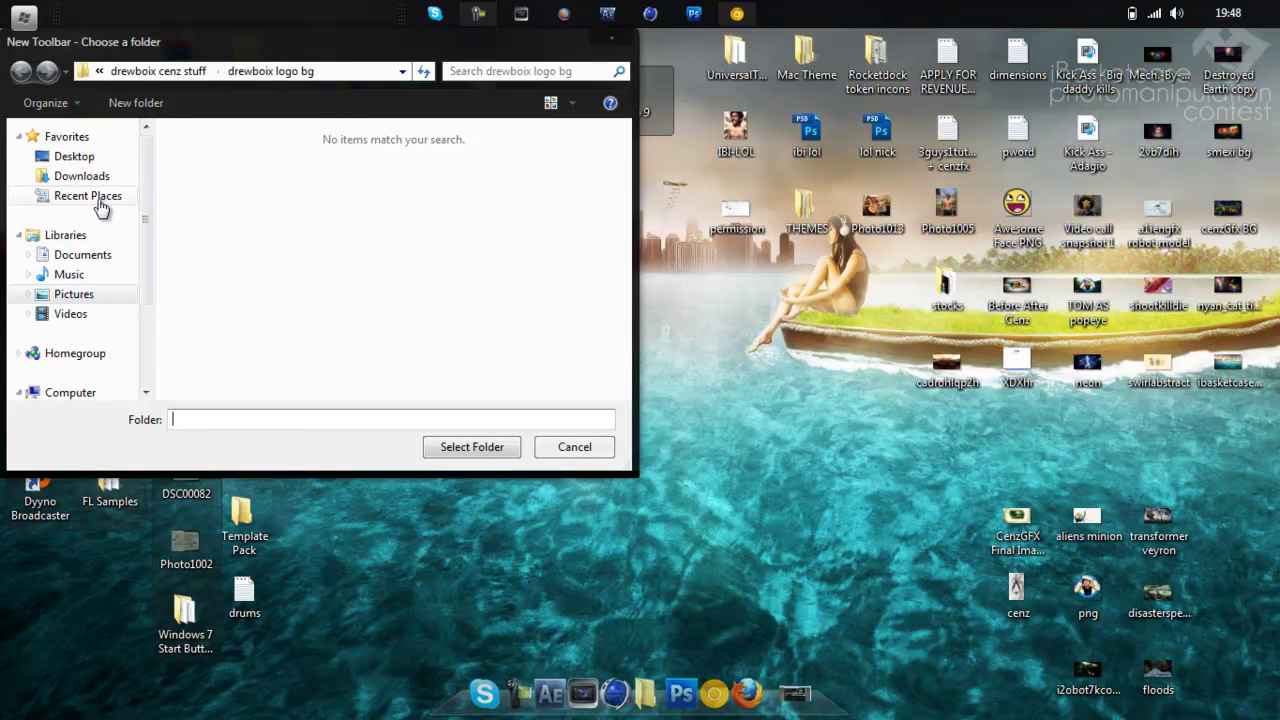
pyautogui.click(100, 160)
pyautogui.click(155, 72)
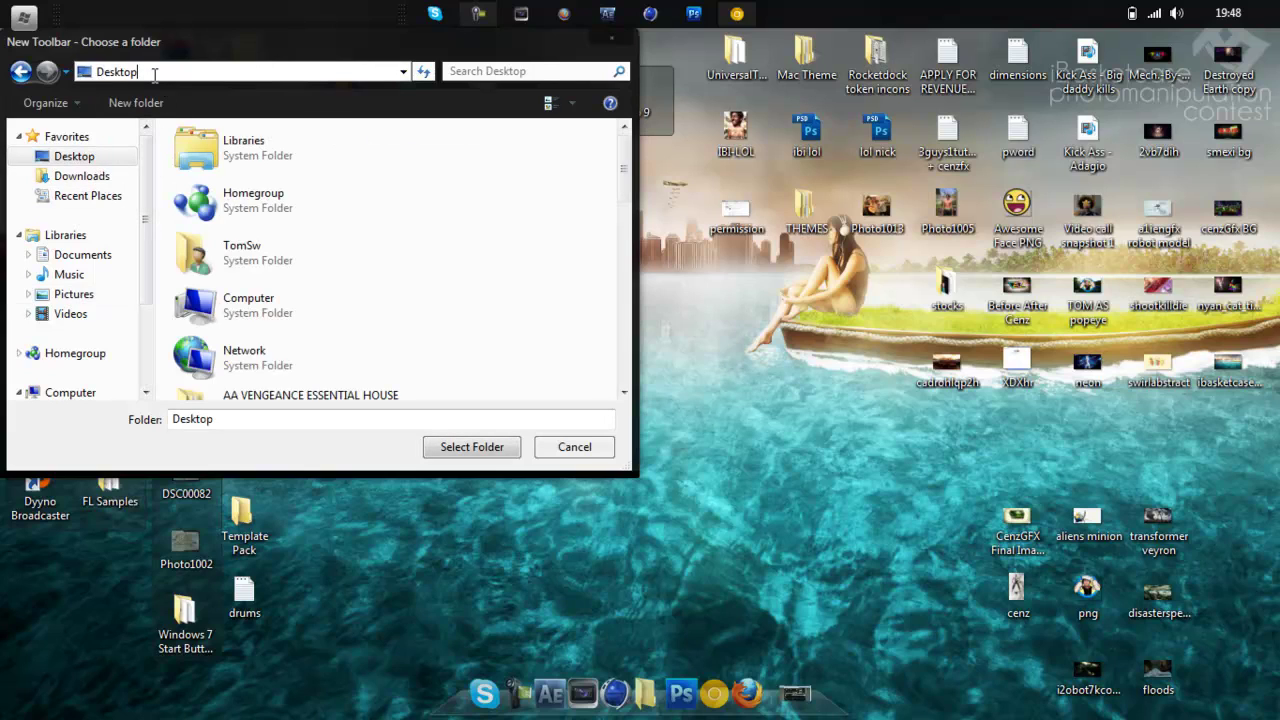
pyautogui.click(100, 294)
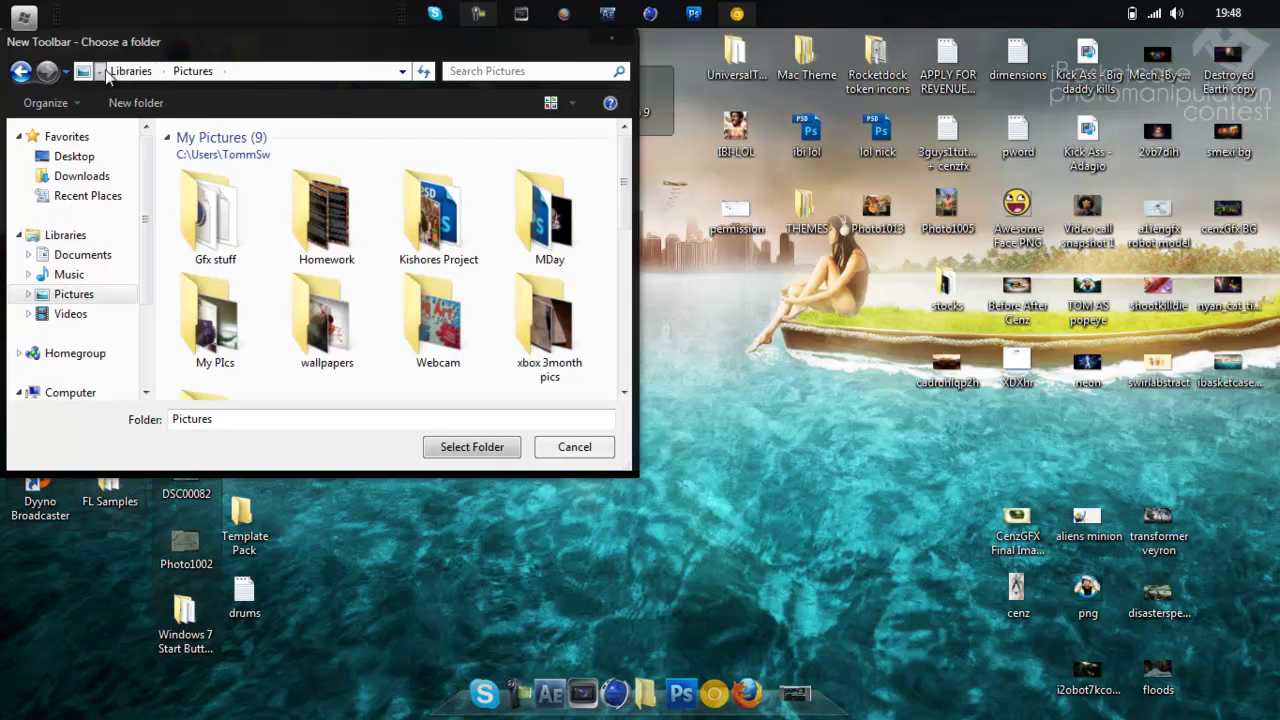
pyautogui.click(98, 71)
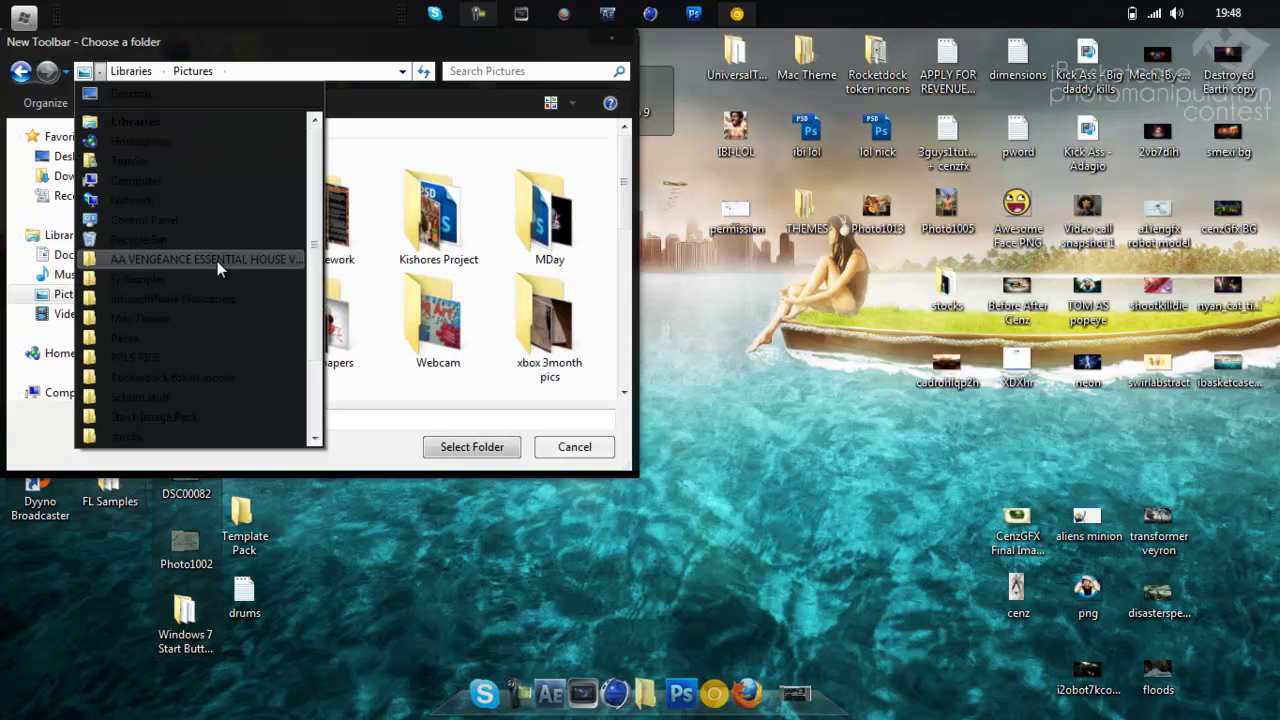
pyautogui.click(162, 168)
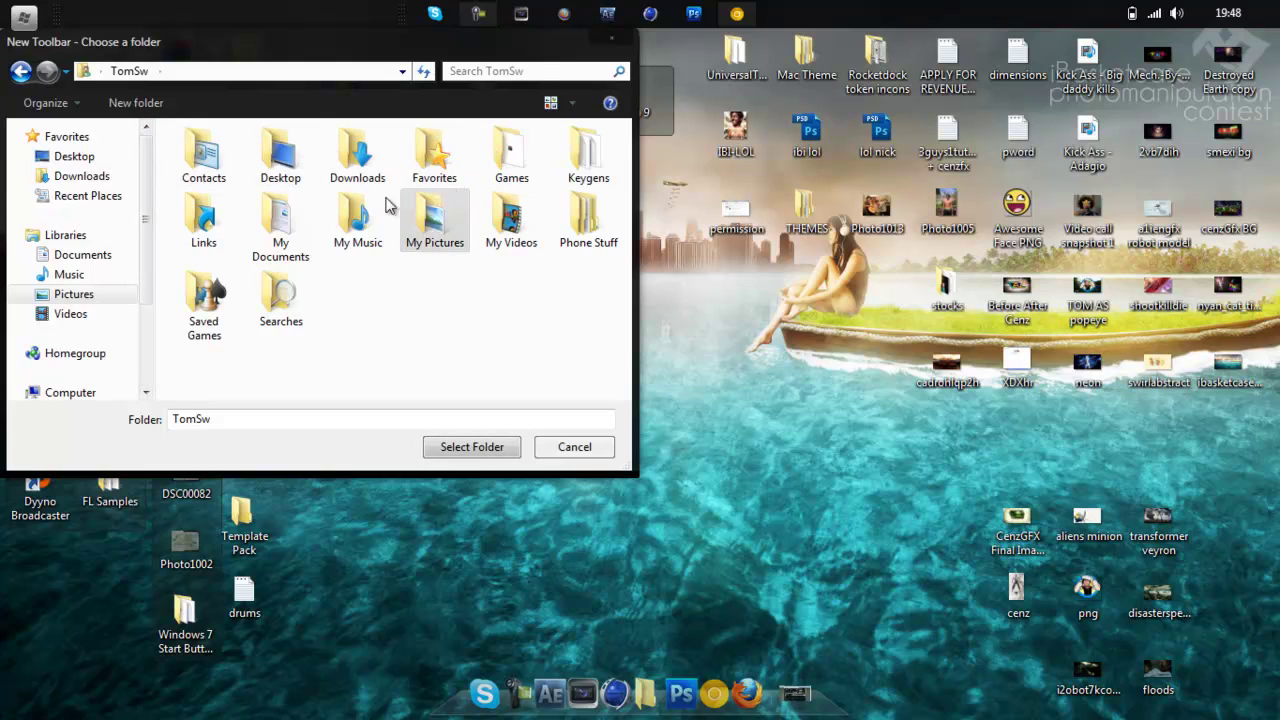
pyautogui.doubleClick(290, 220)
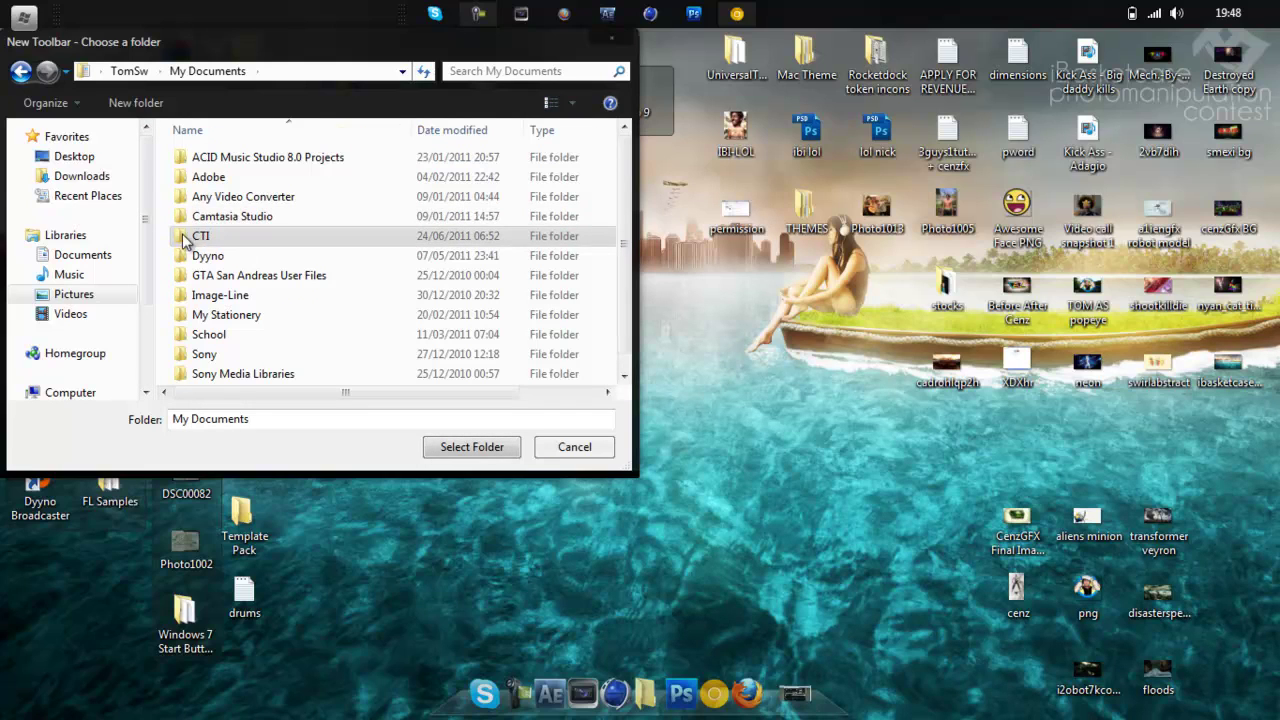
# Cancel the picker, drag the taskbar icons right and back to centre, and remove the old CTI toolbar
pyautogui.click(572, 449)
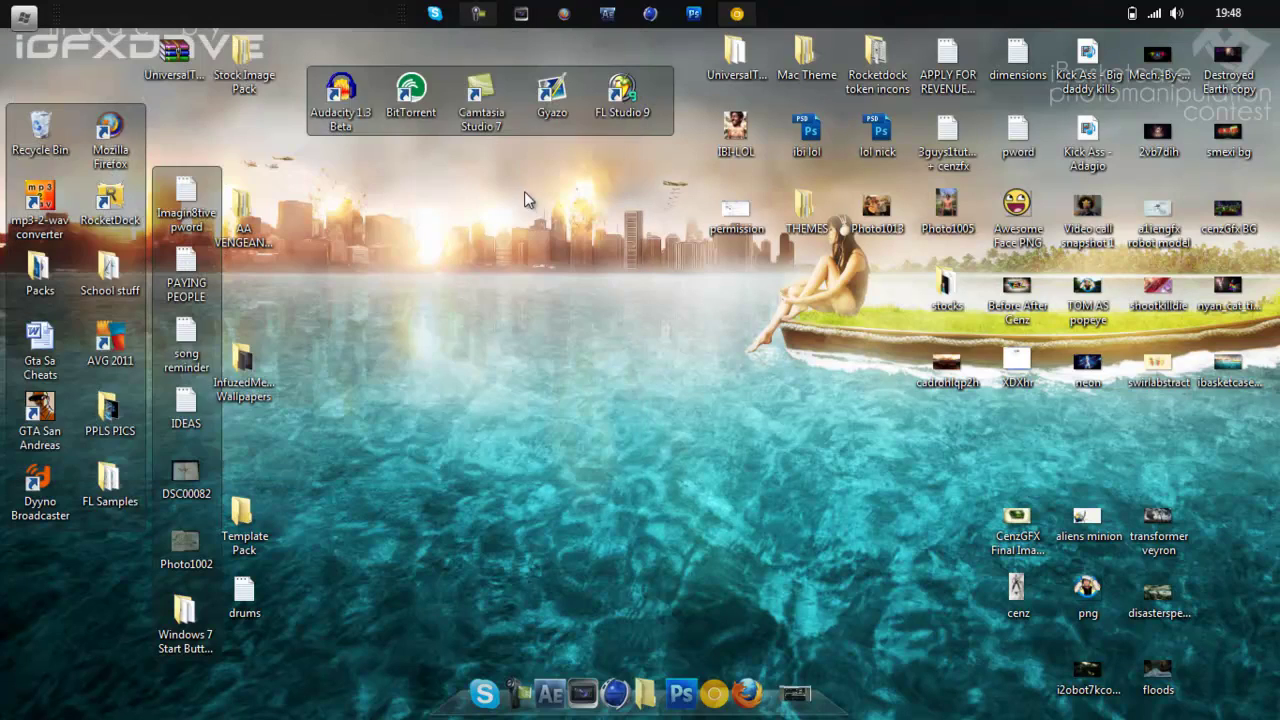
pyautogui.moveTo(400, 13); pyautogui.dragTo(1090, 16)
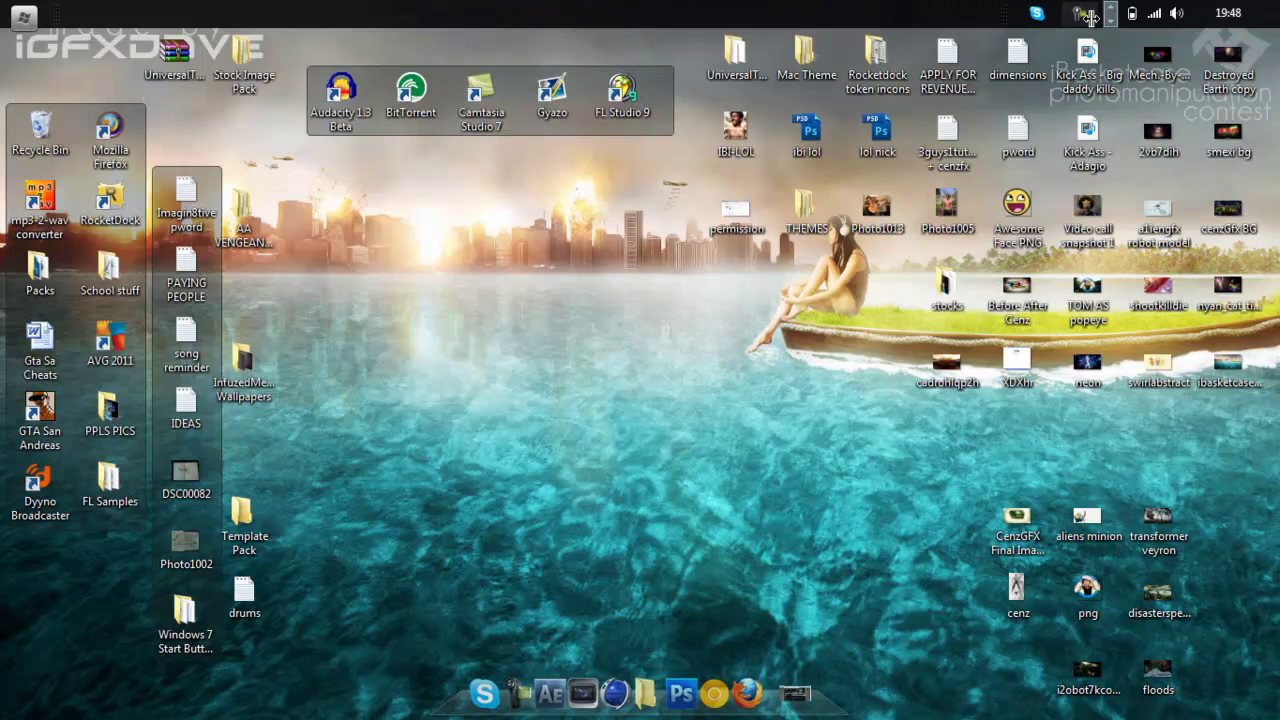
pyautogui.moveTo(1004, 18); pyautogui.dragTo(453, 27)
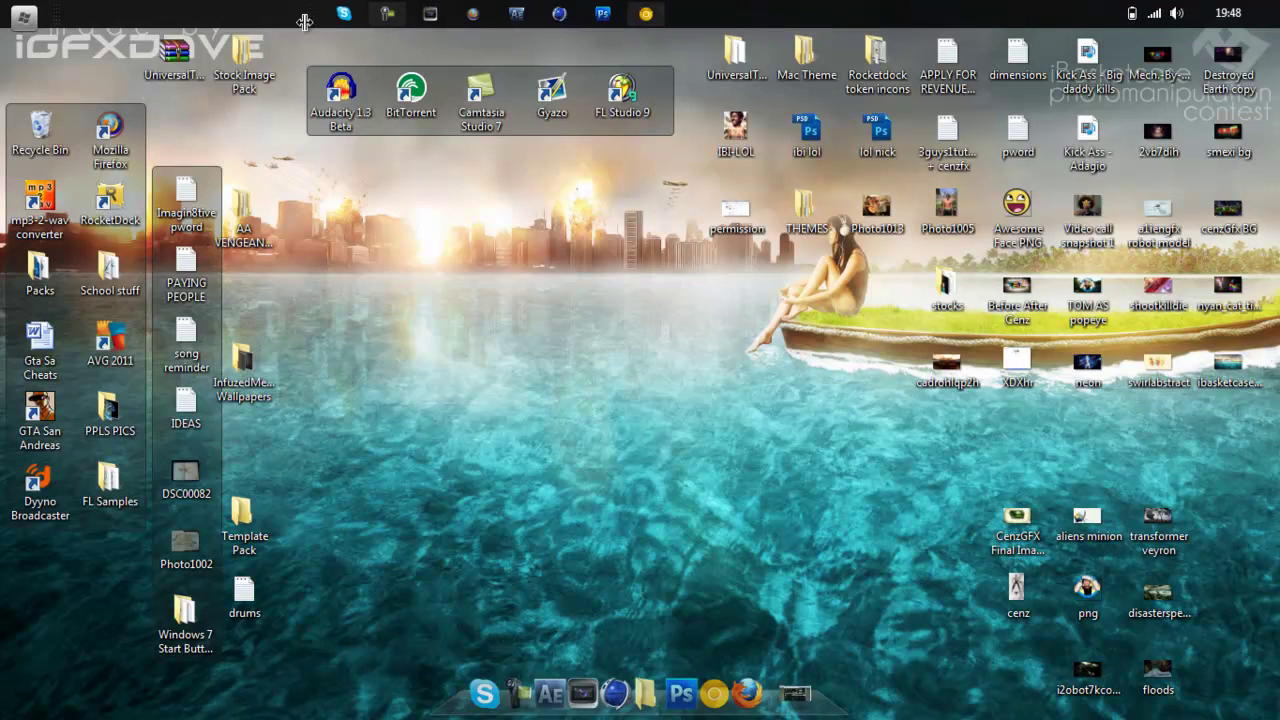
pyautogui.rightClick(453, 20)
pyautogui.moveTo(508, 27)
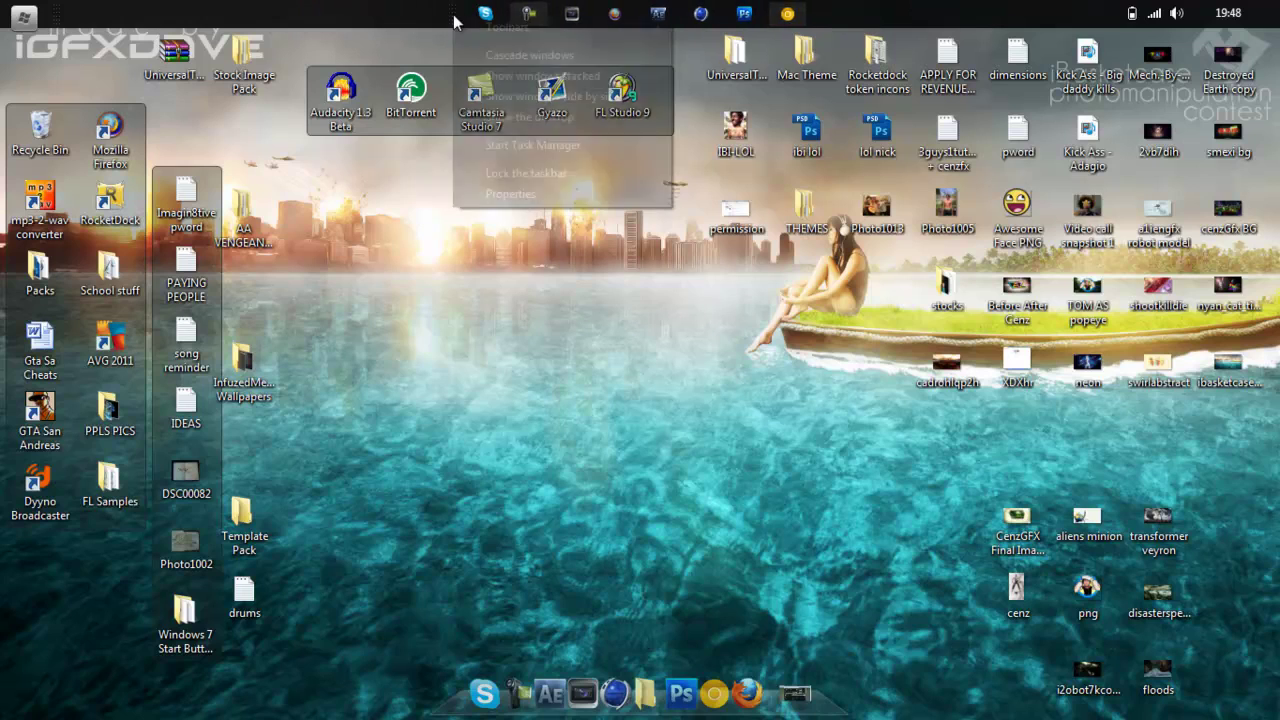
pyautogui.click(719, 110)
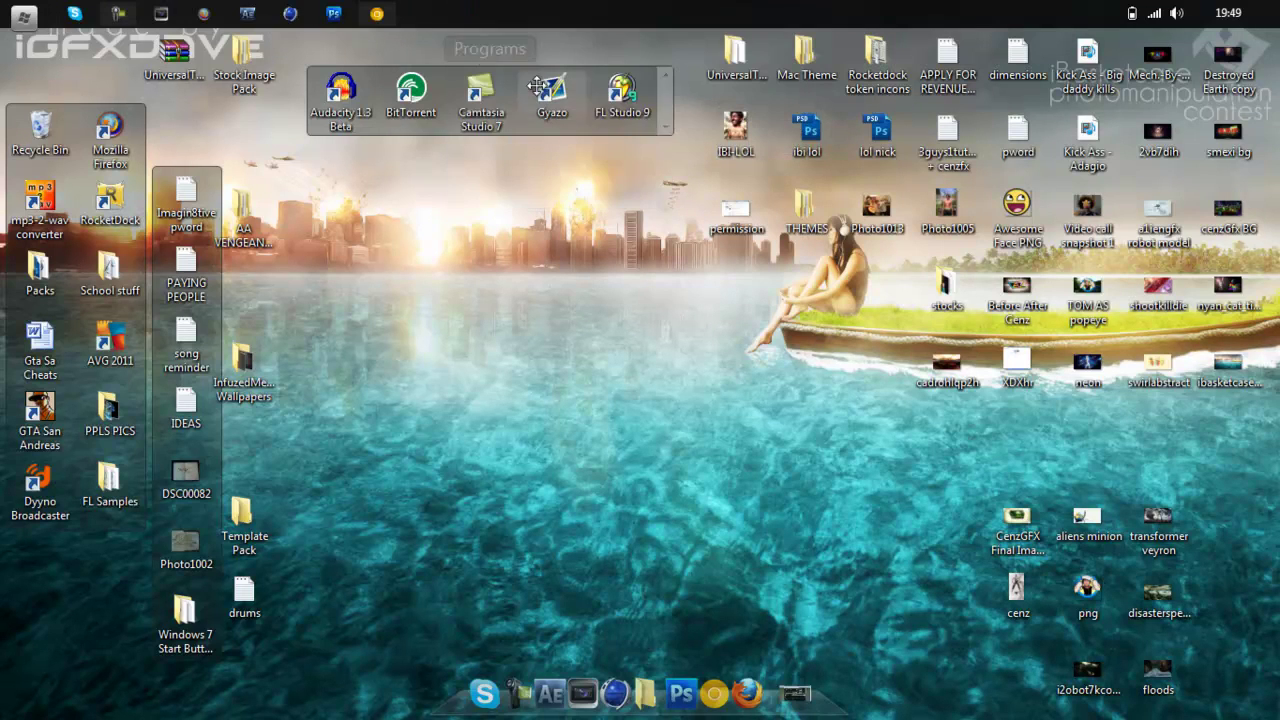
# Create a new taskbar toolbar from the empty My Documents\CTI folder
pyautogui.rightClick(506, 19)
pyautogui.moveTo(560, 29)
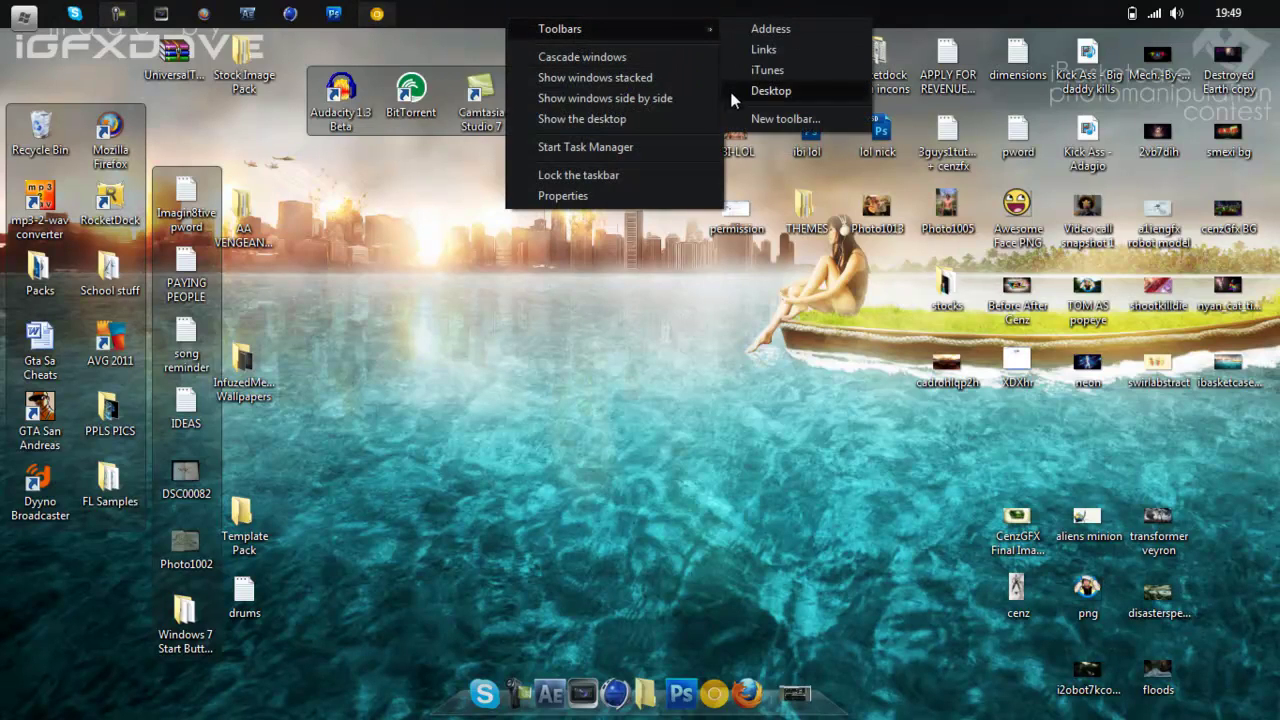
pyautogui.click(785, 119)
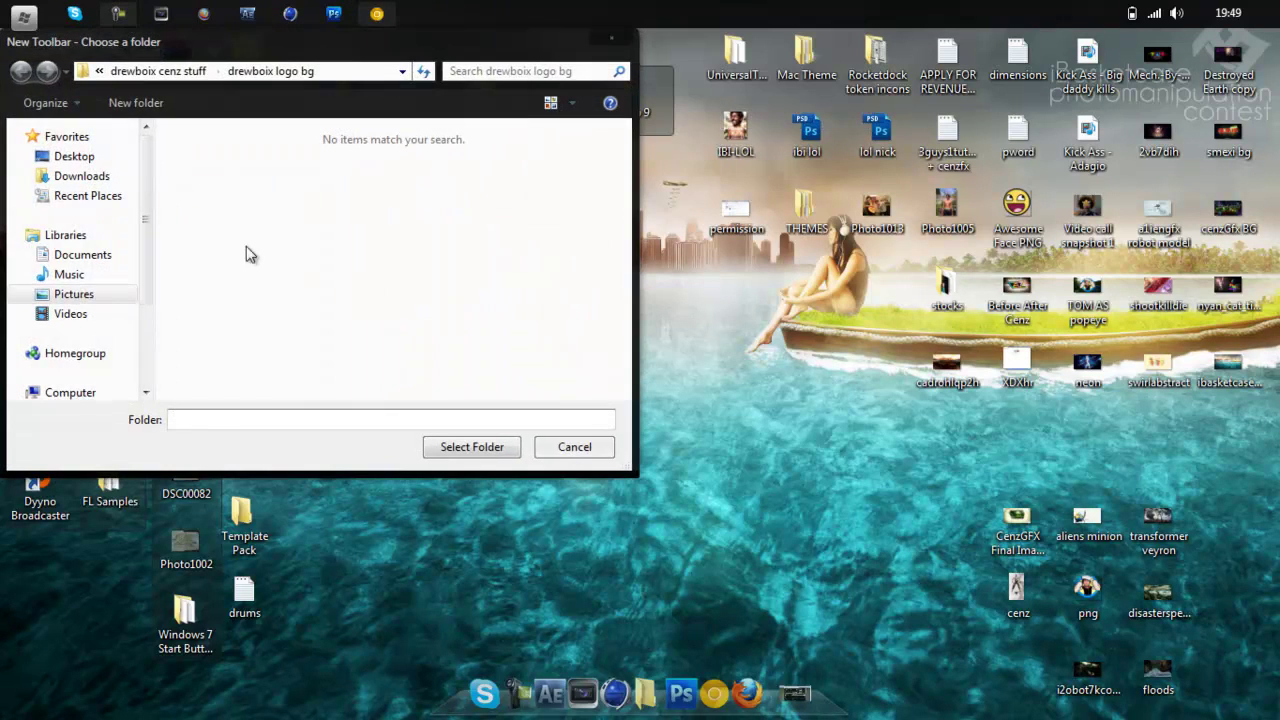
pyautogui.moveTo(80, 260)
pyautogui.click(100, 72)
pyautogui.click(119, 233)
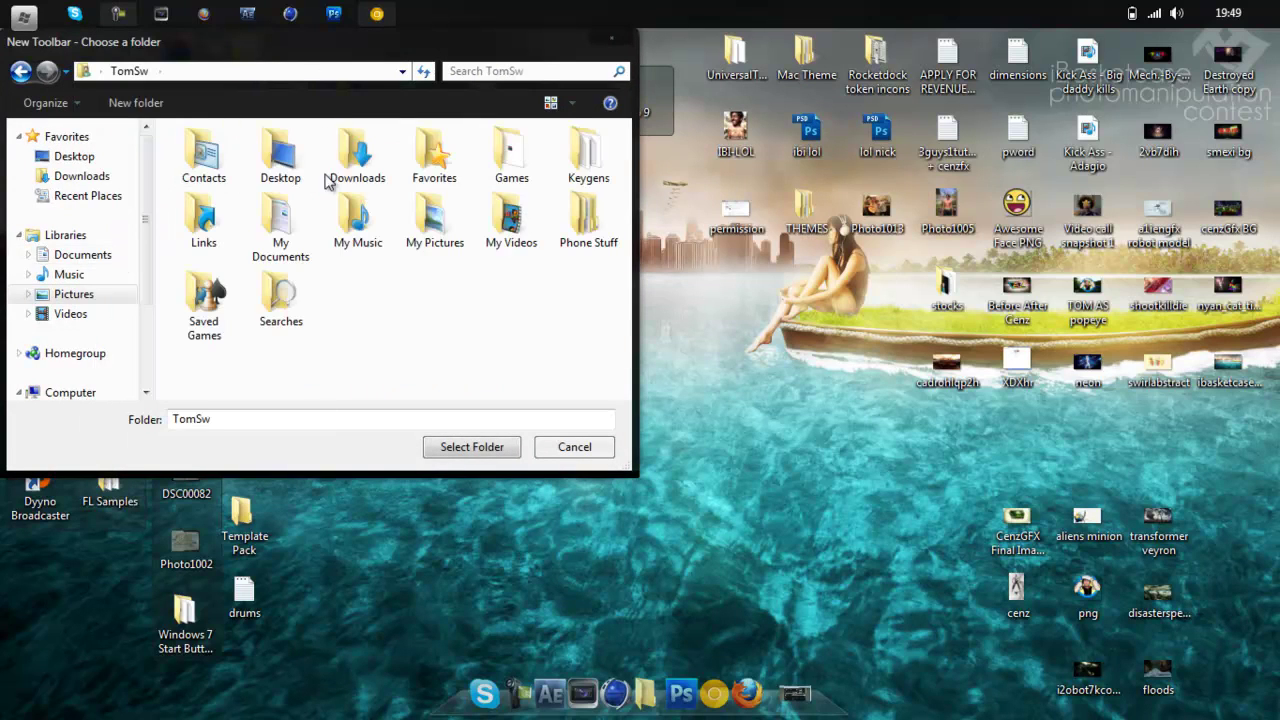
pyautogui.doubleClick(330, 178)
pyautogui.click(21, 71)
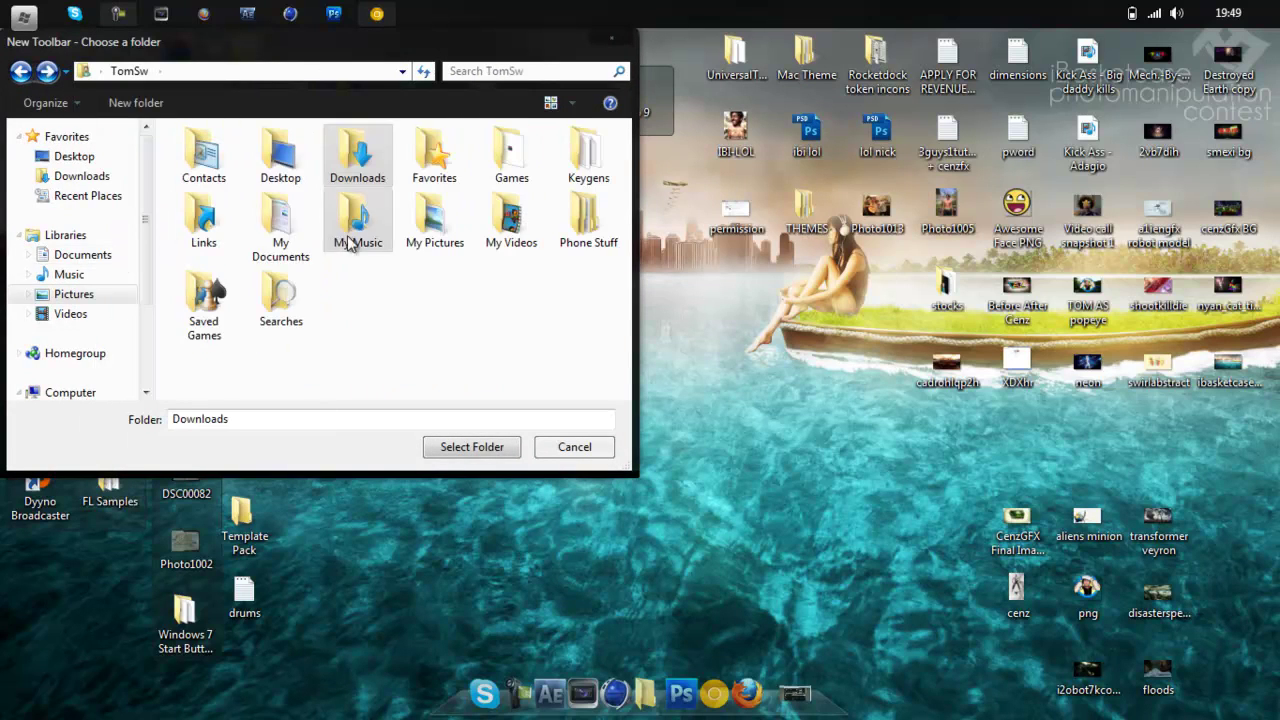
pyautogui.doubleClick(285, 225)
pyautogui.doubleClick(239, 241)
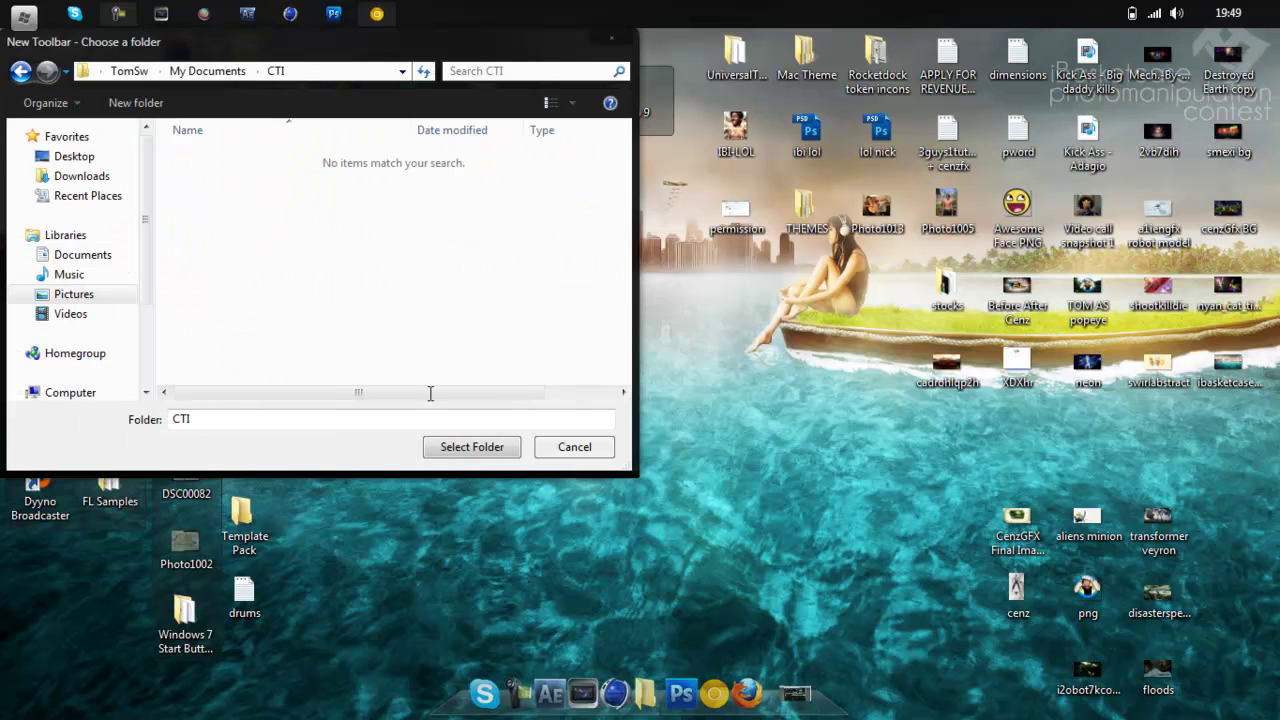
pyautogui.click(487, 448)
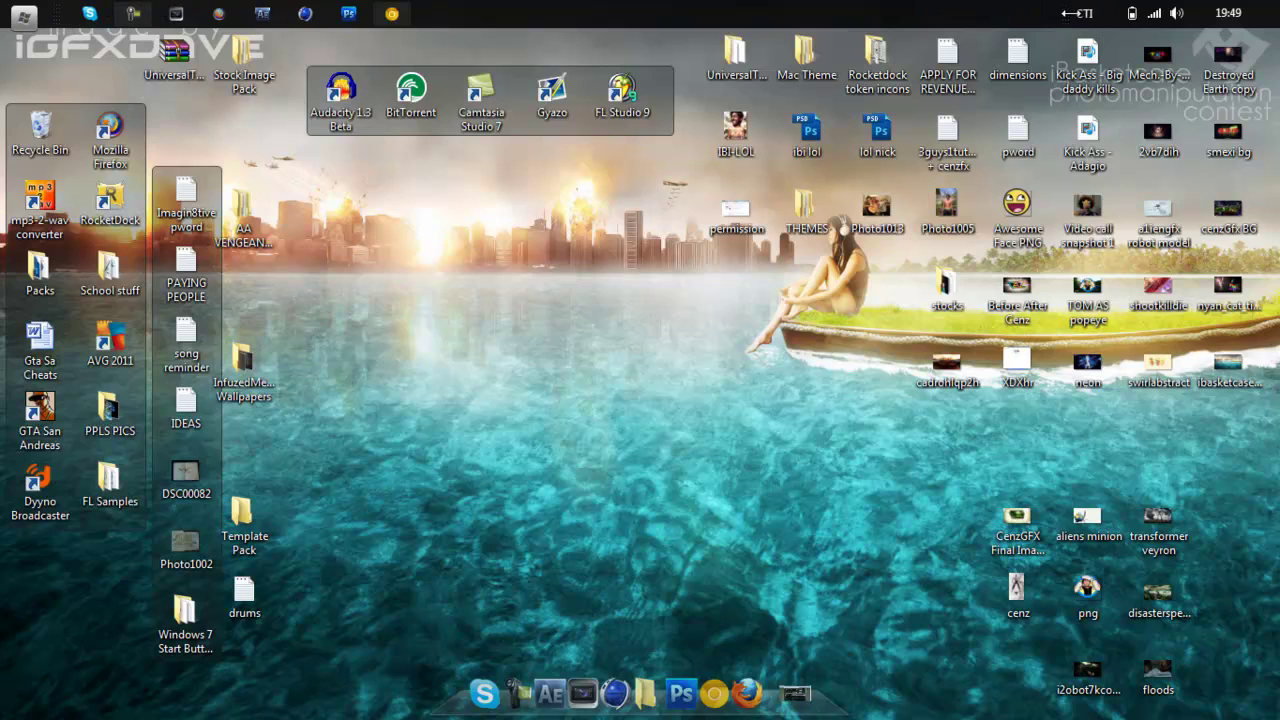
# Hide the CTI toolbar's title and move the program icons to the centre of the top taskbar
pyautogui.rightClick(1084, 20)
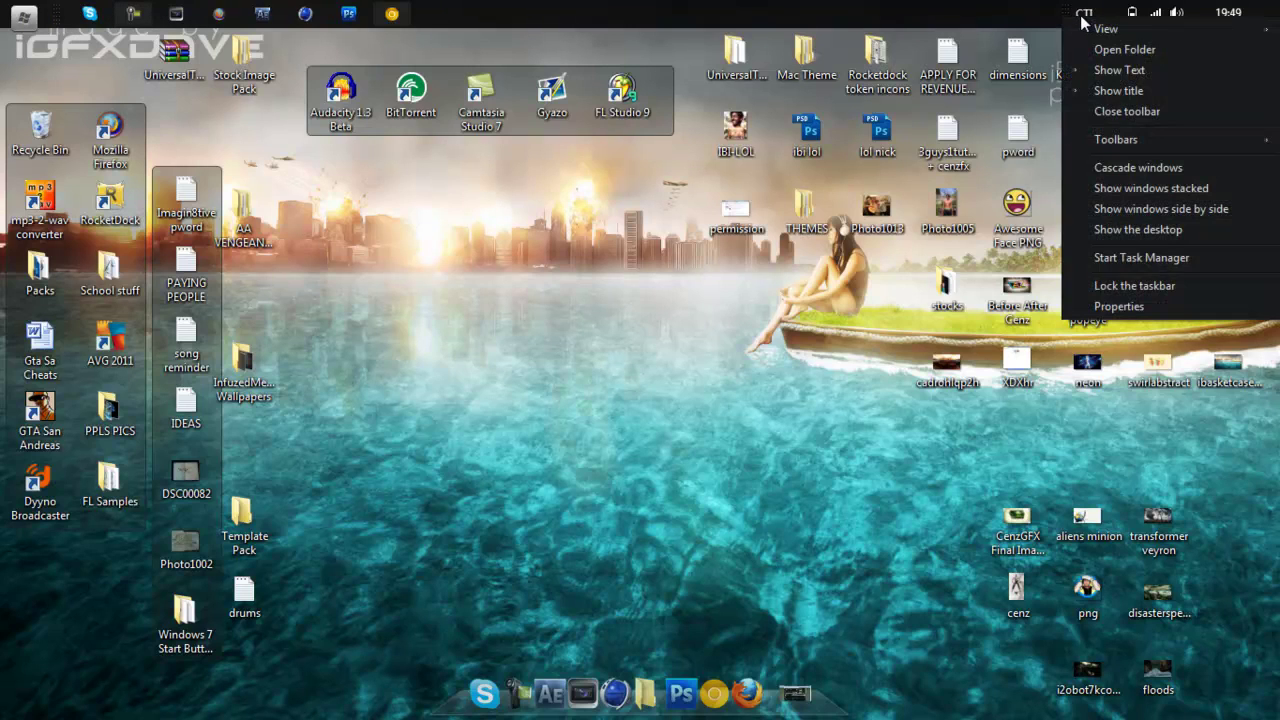
pyautogui.click(1128, 91)
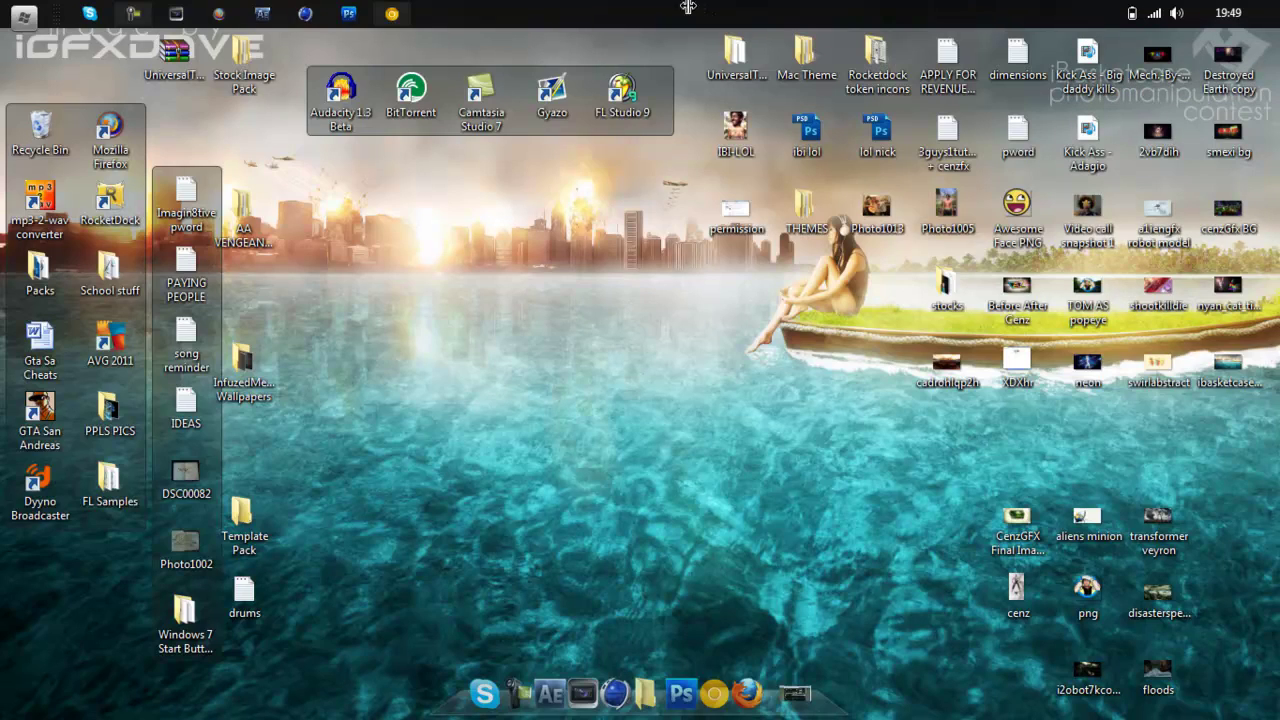
pyautogui.moveTo(688, 7); pyautogui.dragTo(172, 8)
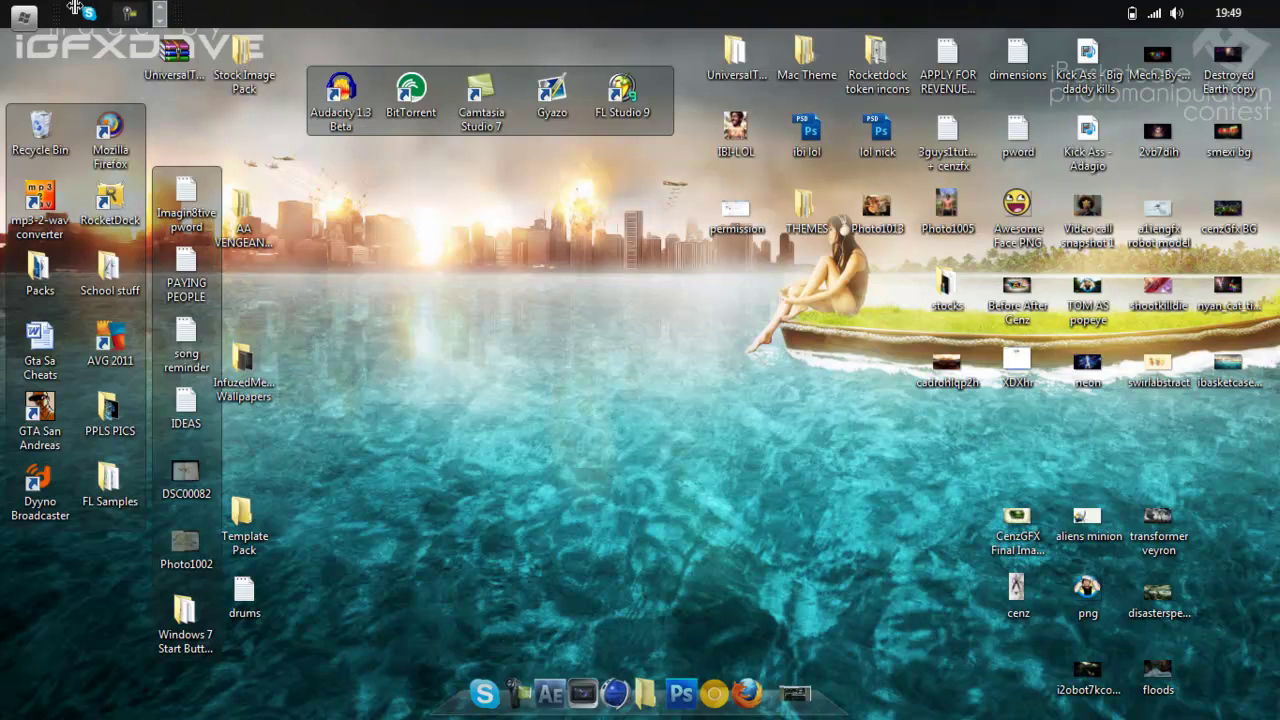
pyautogui.moveTo(74, 8); pyautogui.dragTo(38, 14)
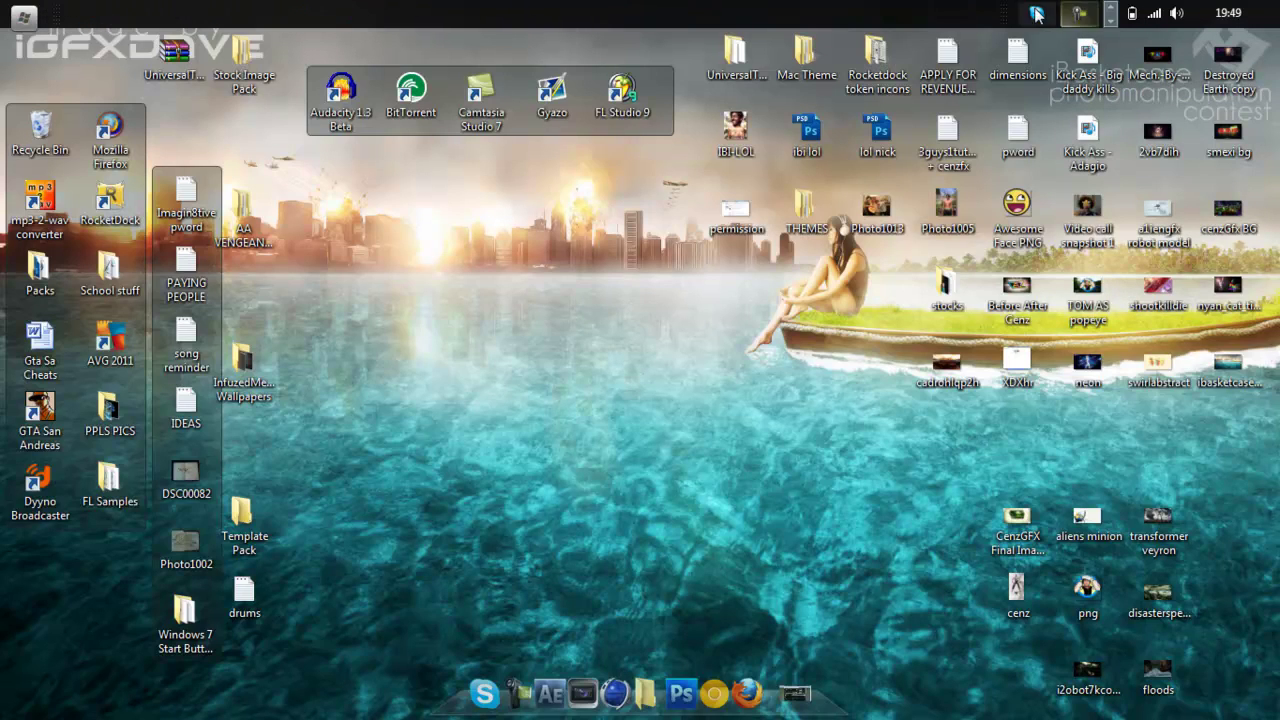
pyautogui.moveTo(1012, 12); pyautogui.dragTo(426, 13)
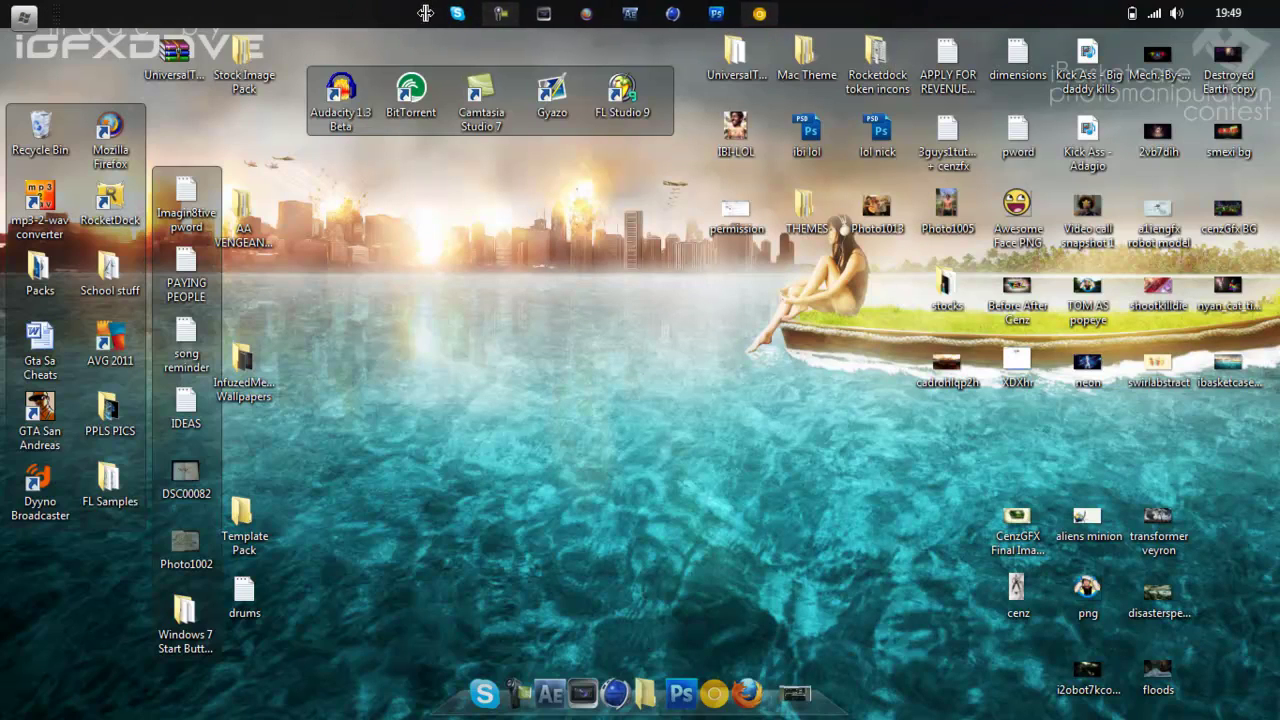
# Lock the taskbar, then bring up the screen recorder's controls
pyautogui.rightClick(417, 17)
pyautogui.click(462, 279)
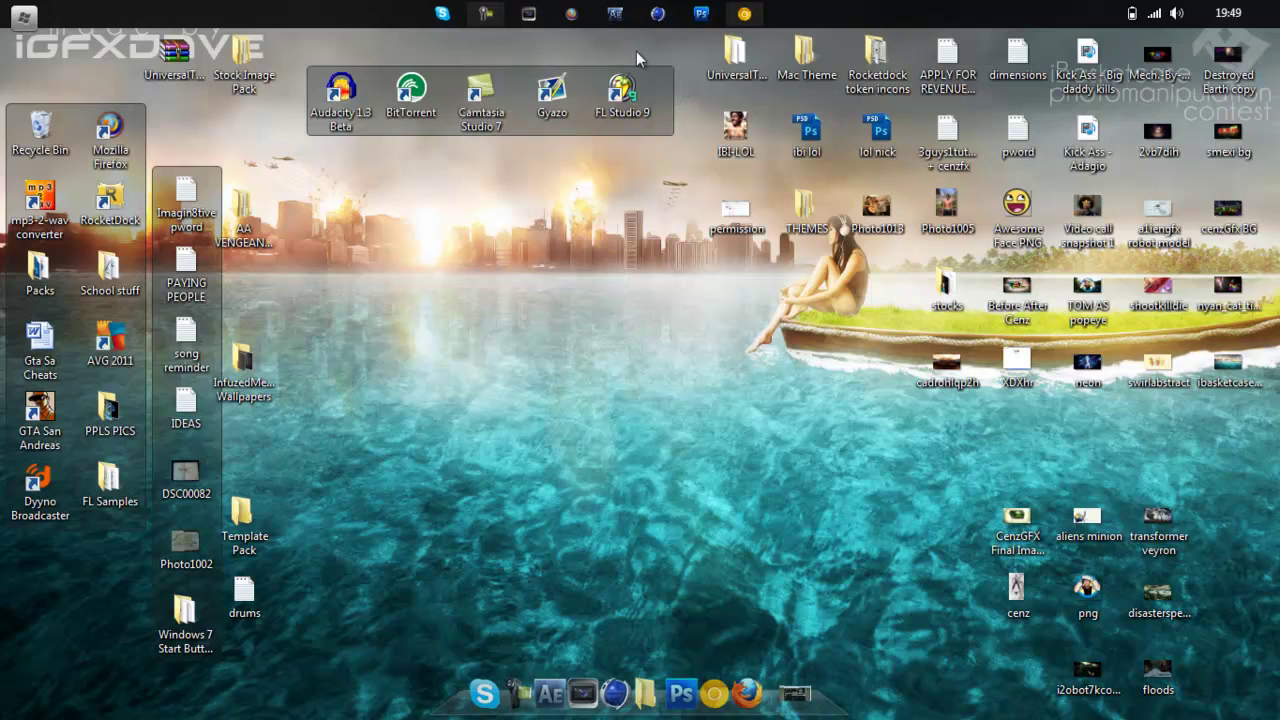
pyautogui.click(487, 15)
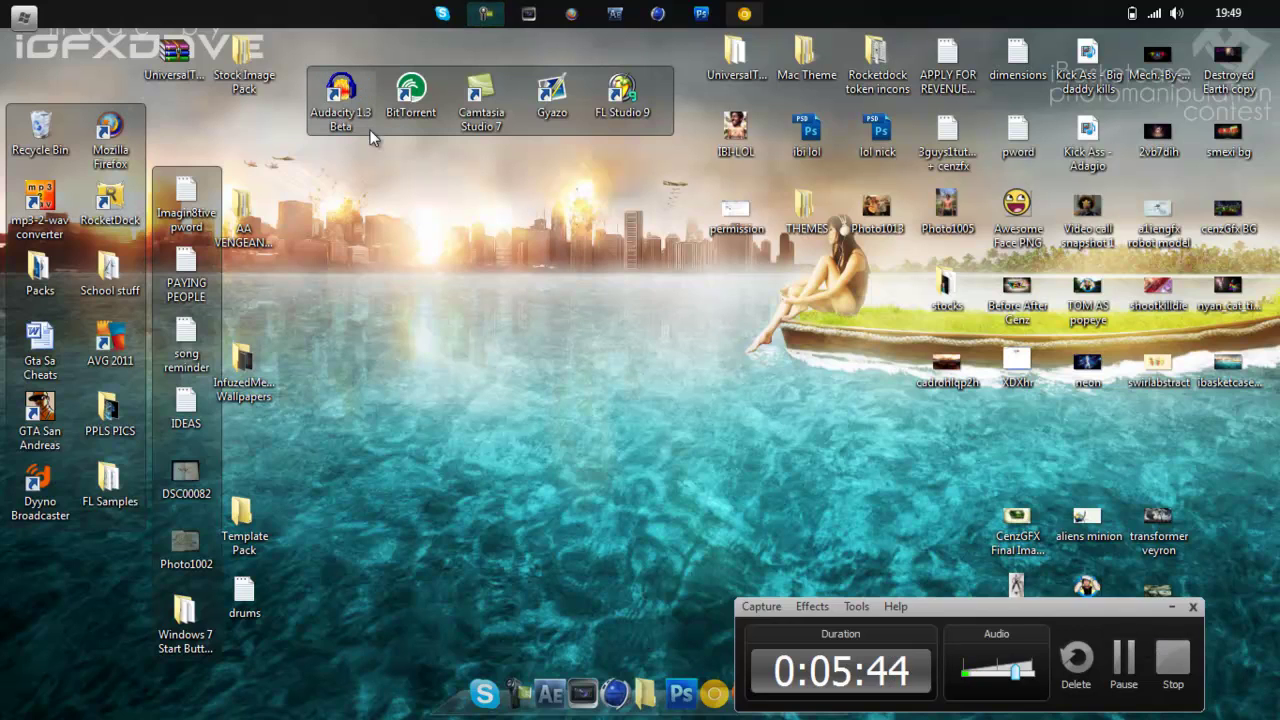
pyautogui.click(744, 13)
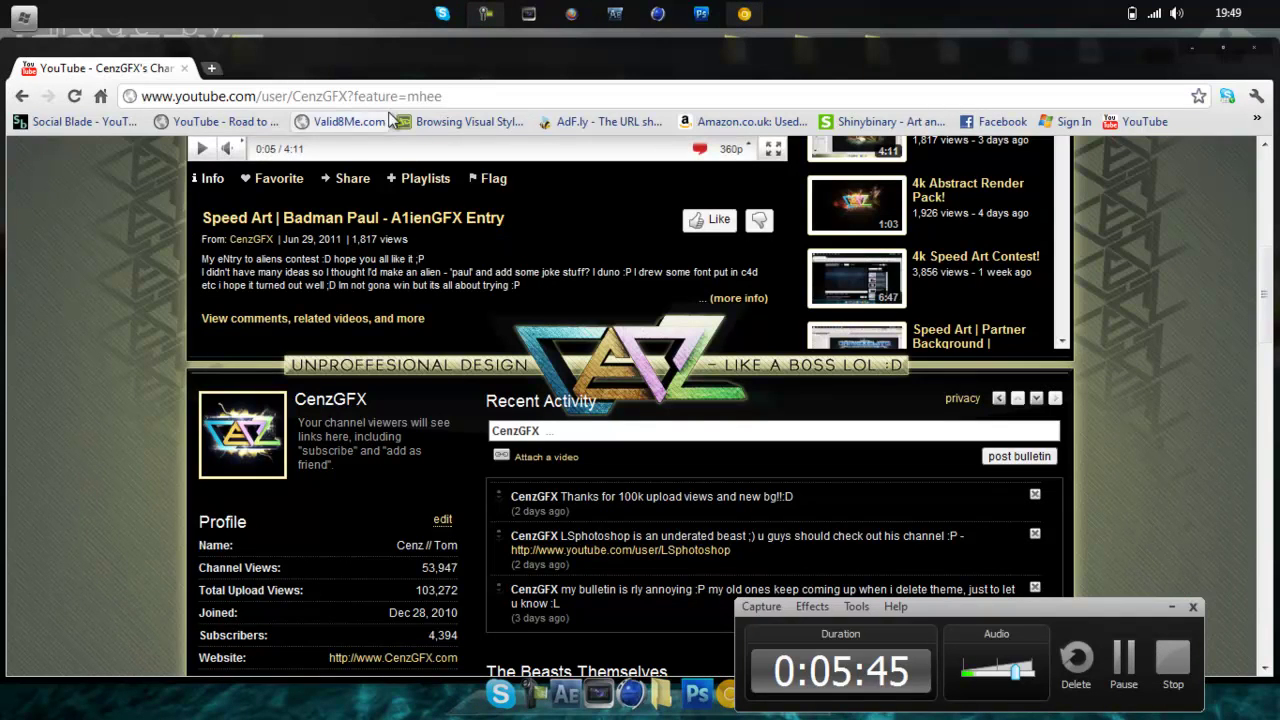
pyautogui.middleClick(455, 121)
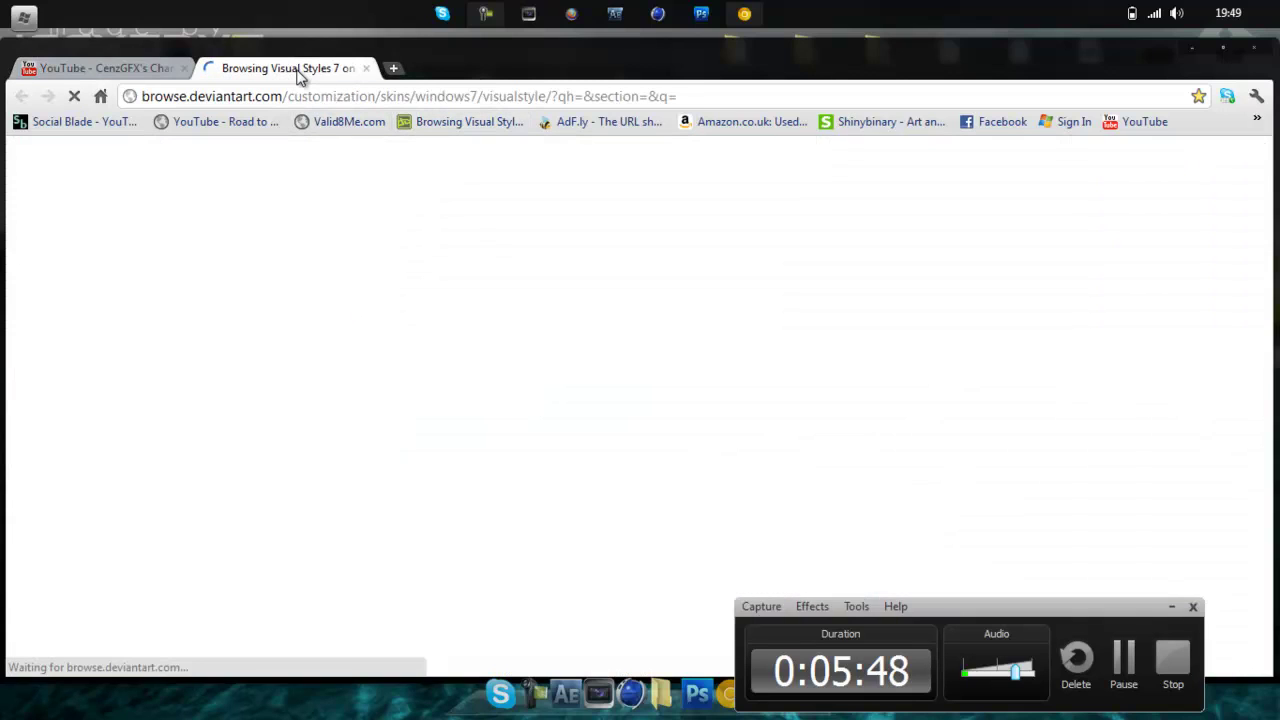
pyautogui.scroll(-1, 533, 346)
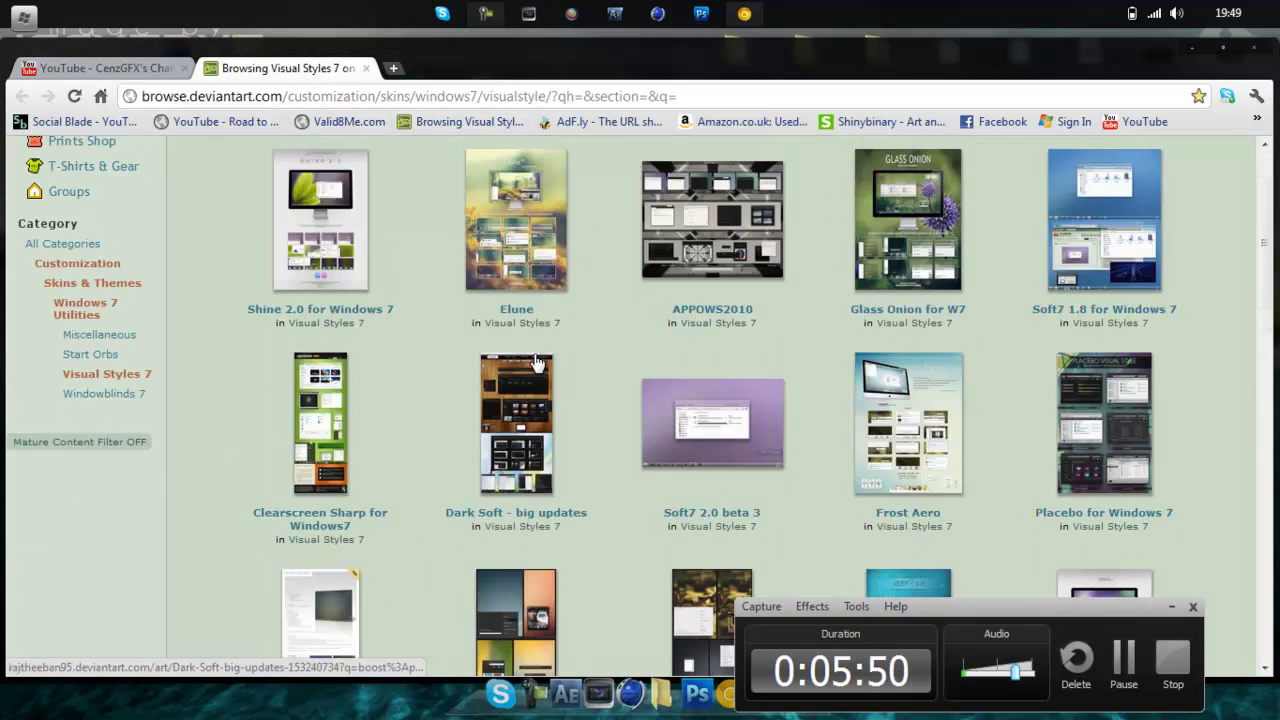
pyautogui.scroll(1, 590, 330)
pyautogui.scroll(-3, 640, 310)
pyautogui.scroll(3, 646, 306)
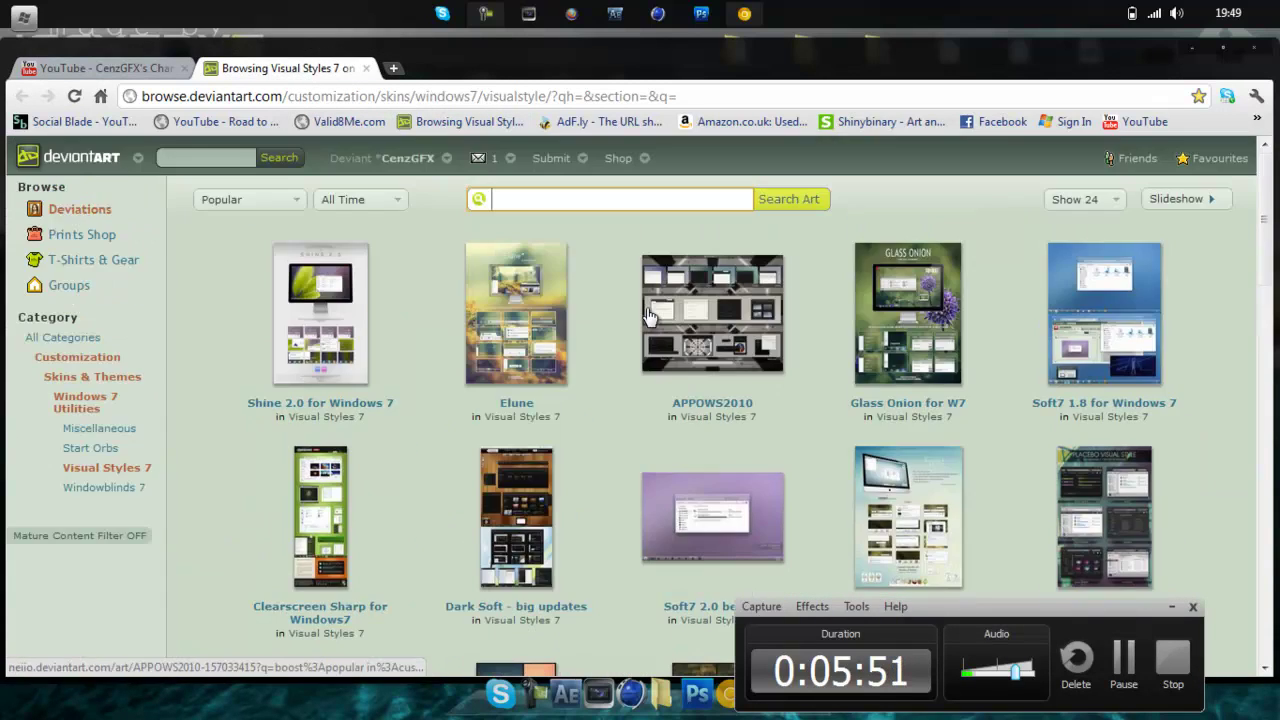
pyautogui.click(366, 68)
# Minimize the browser, open the UniversalThemePatcher folder and select the x64 patcher file
pyautogui.click(1190, 50)
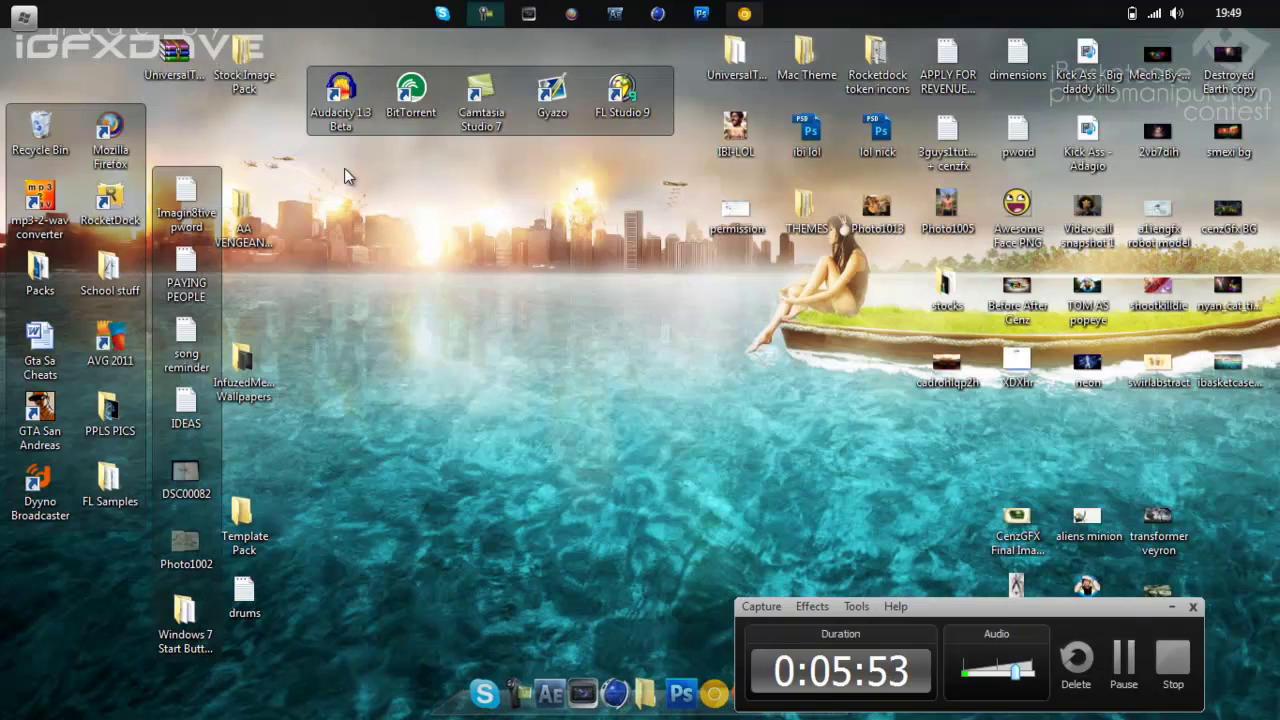
pyautogui.doubleClick(756, 62)
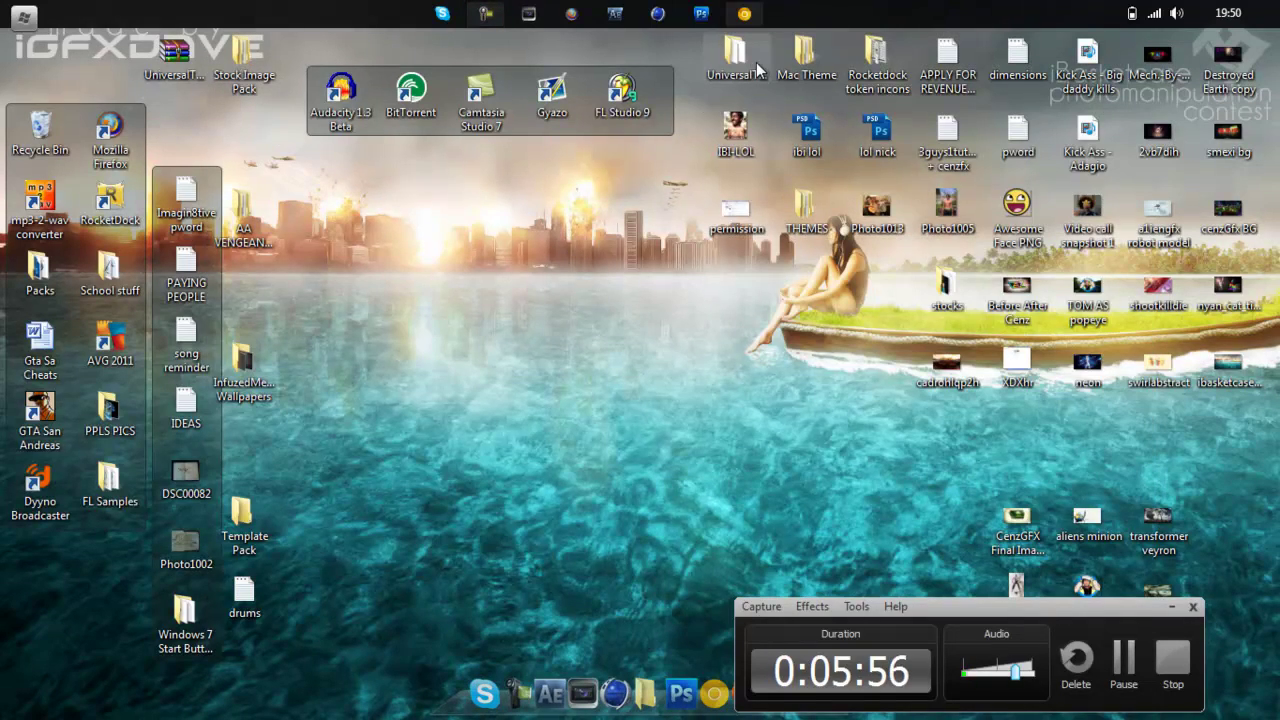
pyautogui.rightClick(535, 260)
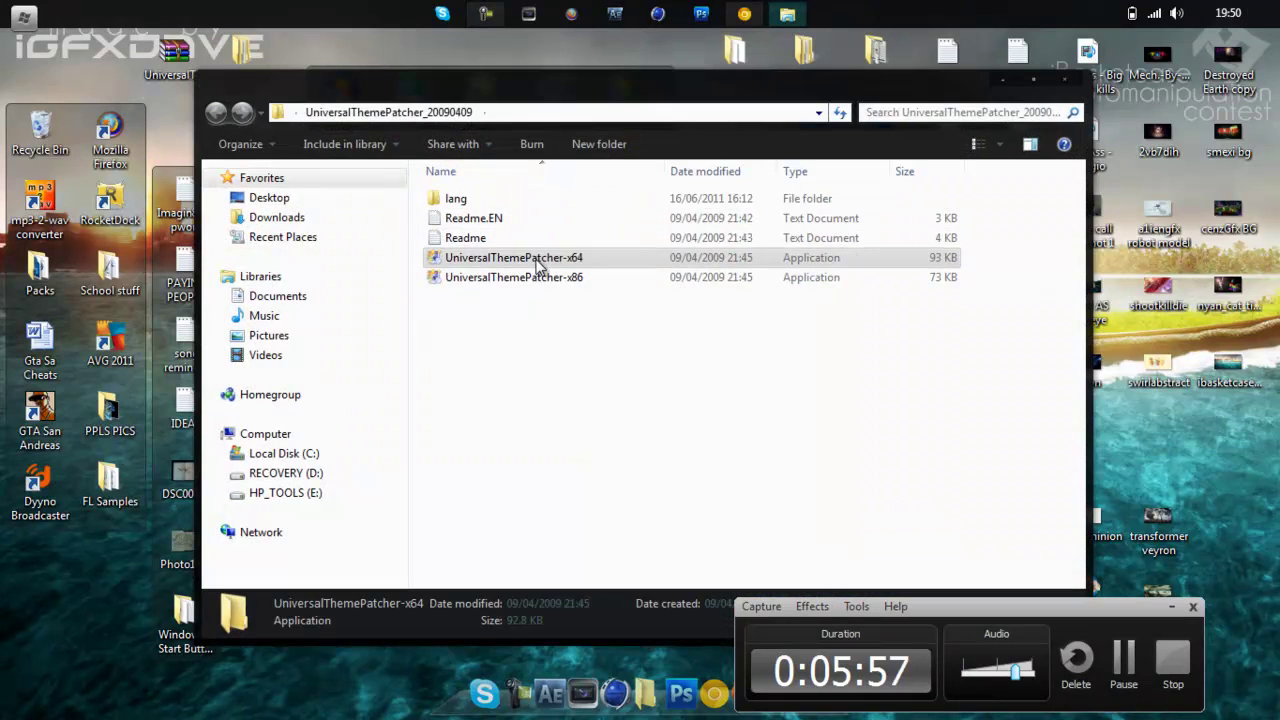
pyautogui.click(530, 262)
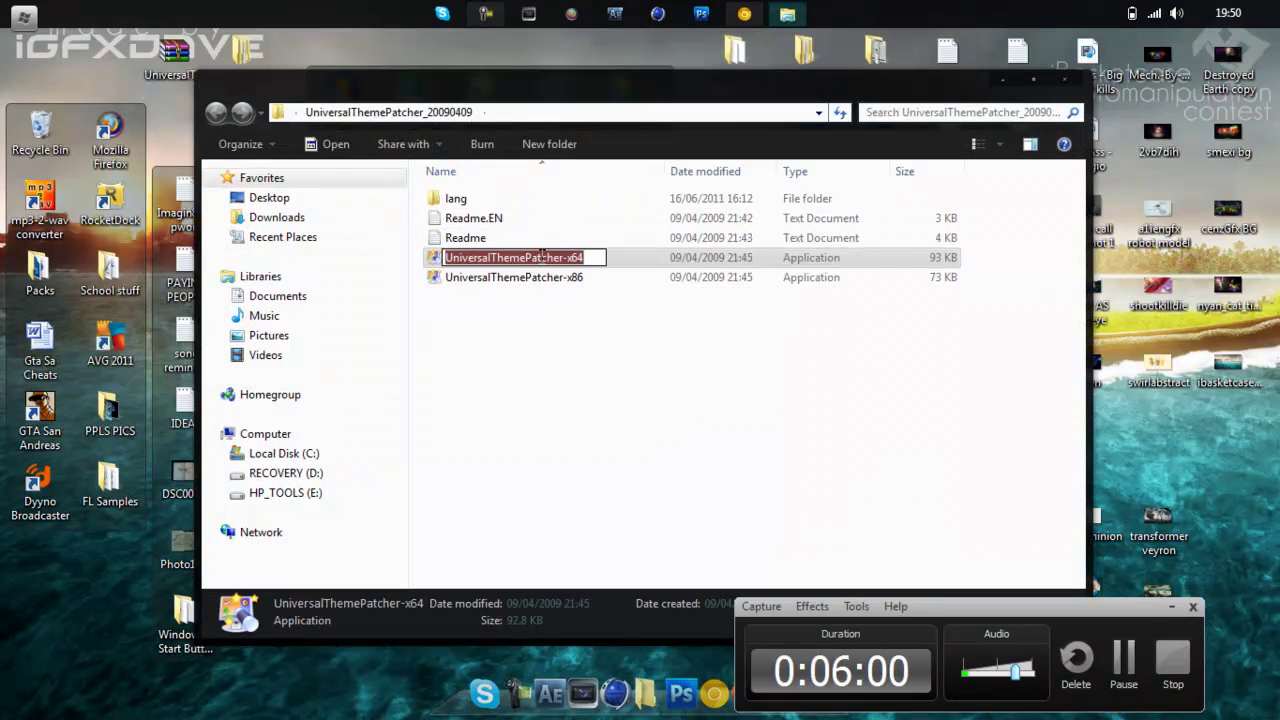
pyautogui.click(605, 285)
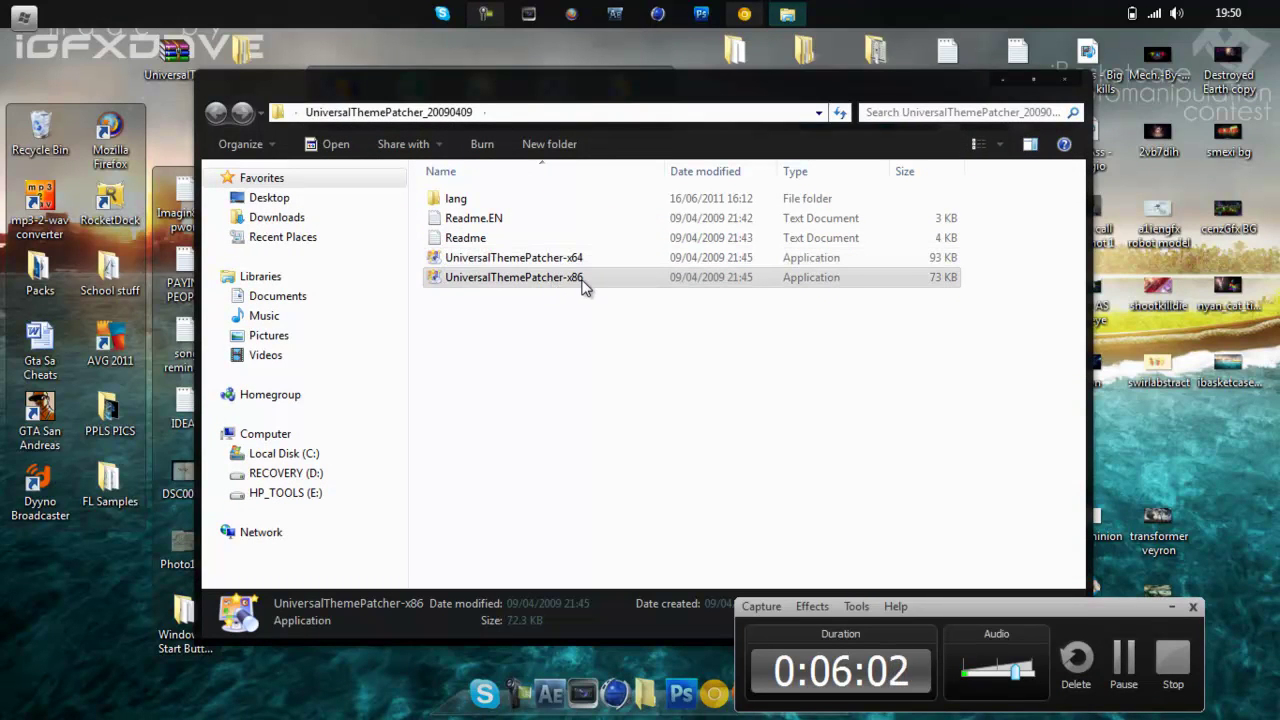
pyautogui.click(583, 259)
# Run UniversalThemePatcher-x64 as administrator, confirm the language choice and exit the already-patched report
pyautogui.rightClick(582, 263)
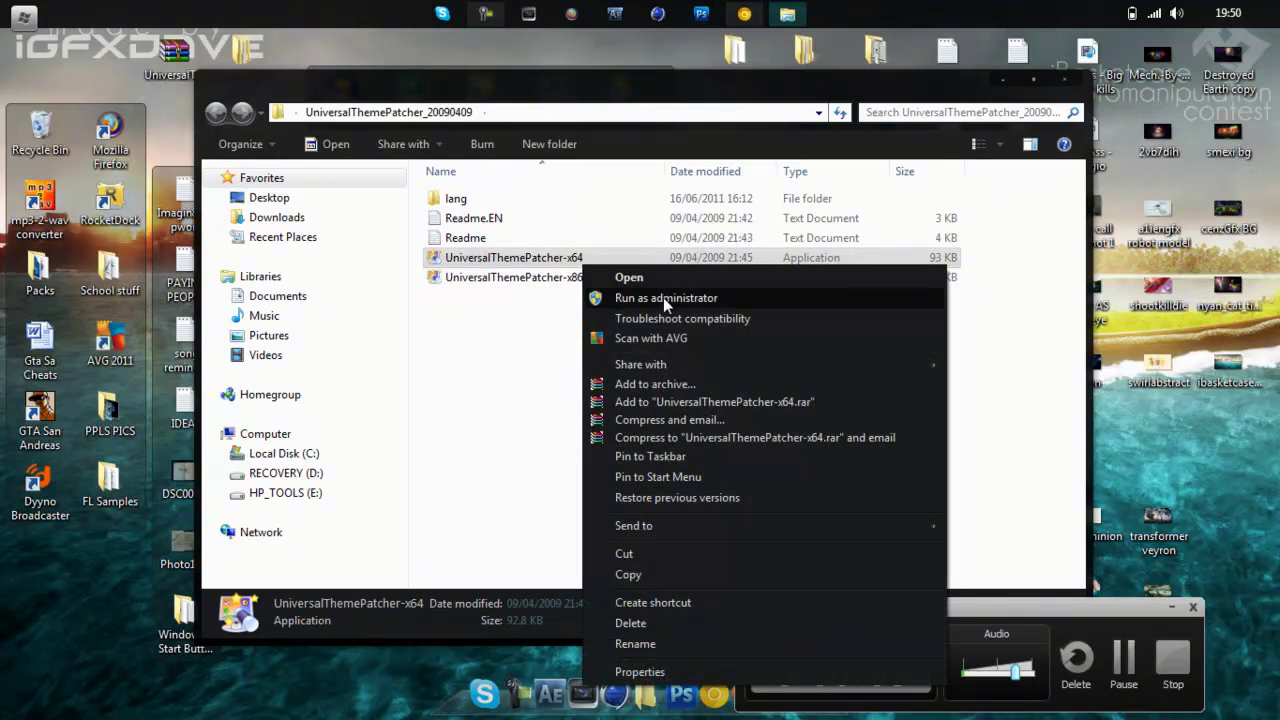
pyautogui.click(663, 297)
pyautogui.click(647, 433)
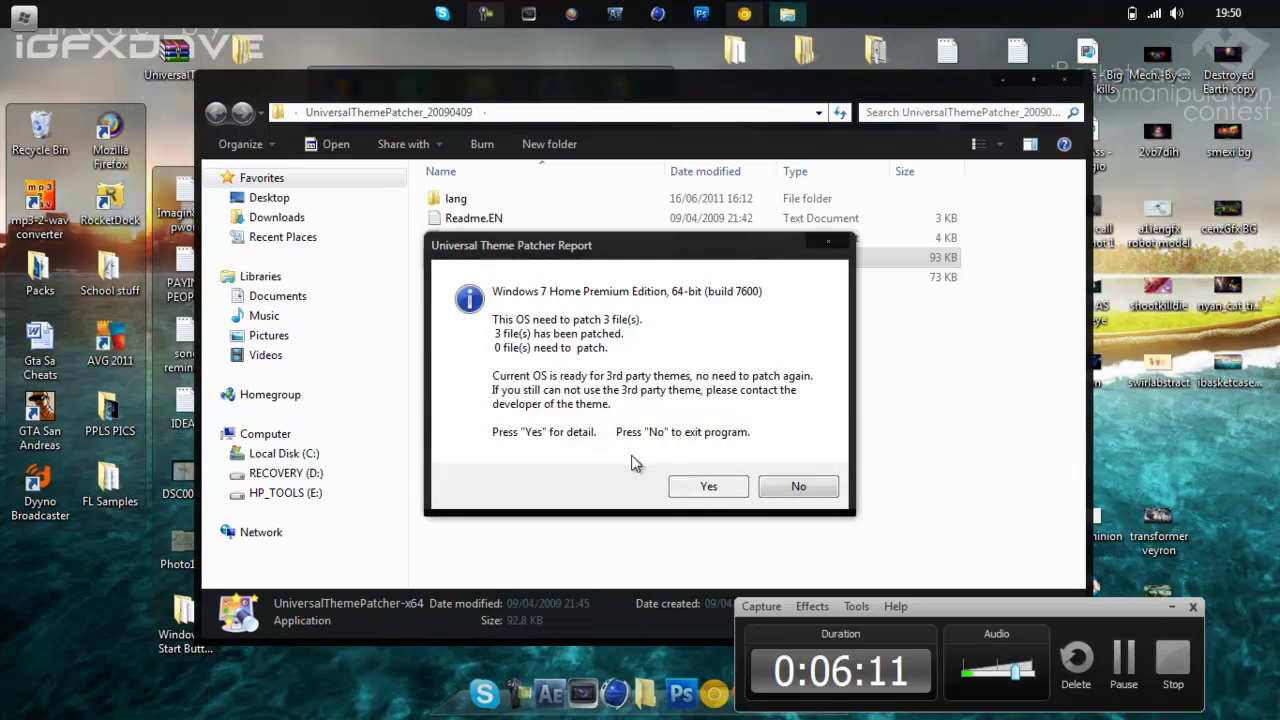
pyautogui.click(775, 486)
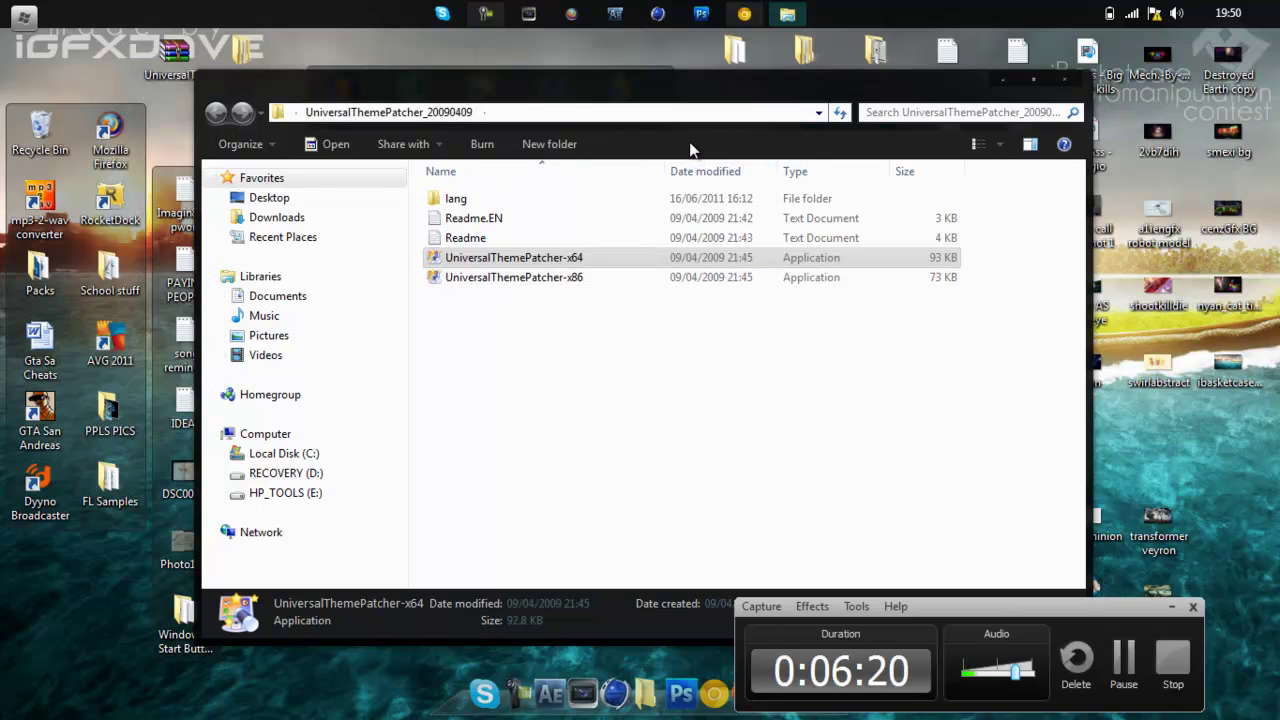
pyautogui.click(1065, 85)
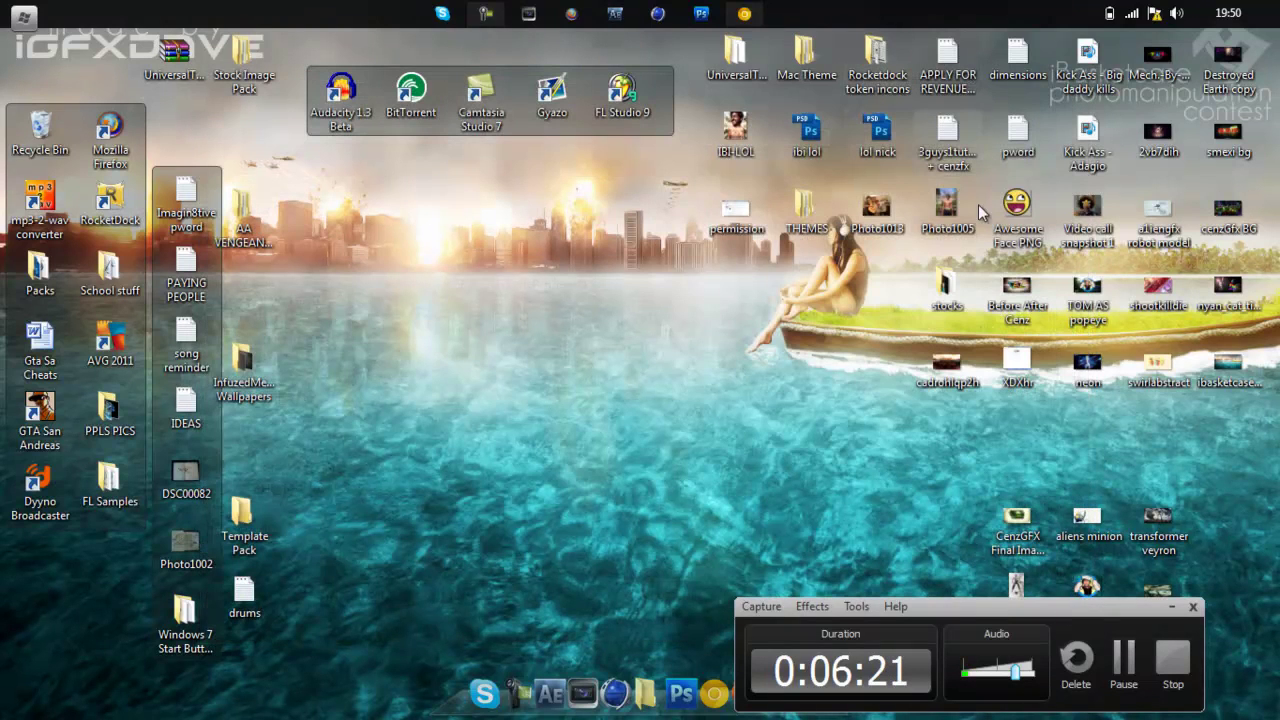